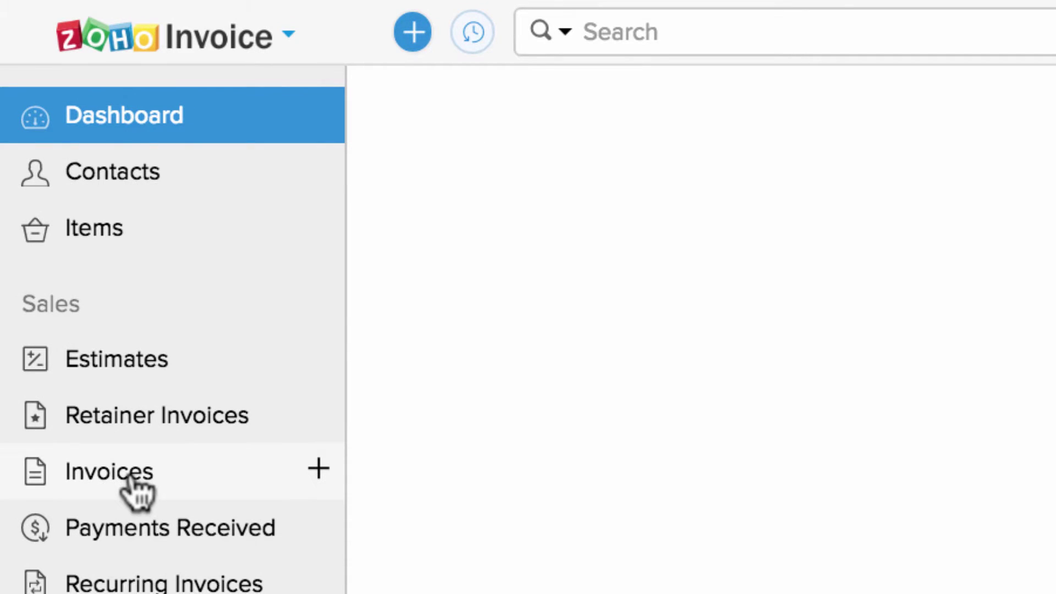
Open the All Invoices list and bring up the quick-create menu for new records
click(137, 493)
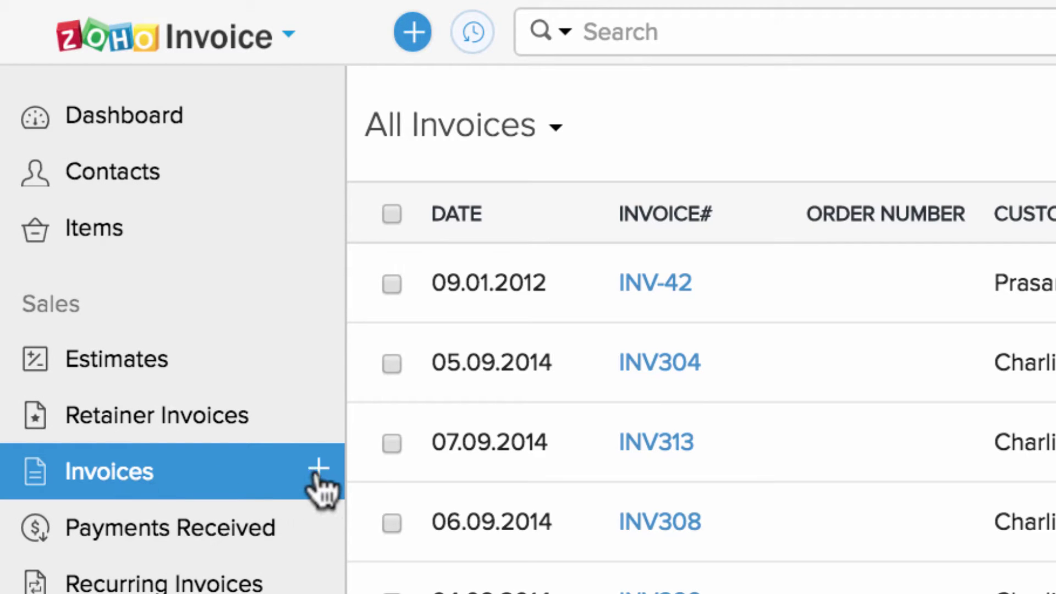
click(412, 33)
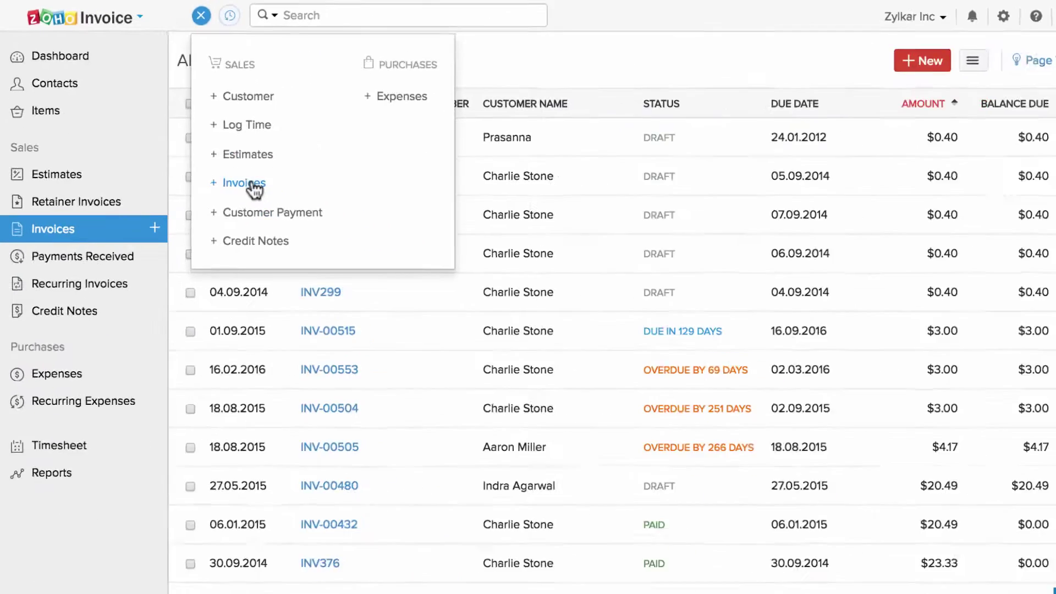
Start invoice INV-00563, browse the customer list, and cancel the New Customer form
click(255, 187)
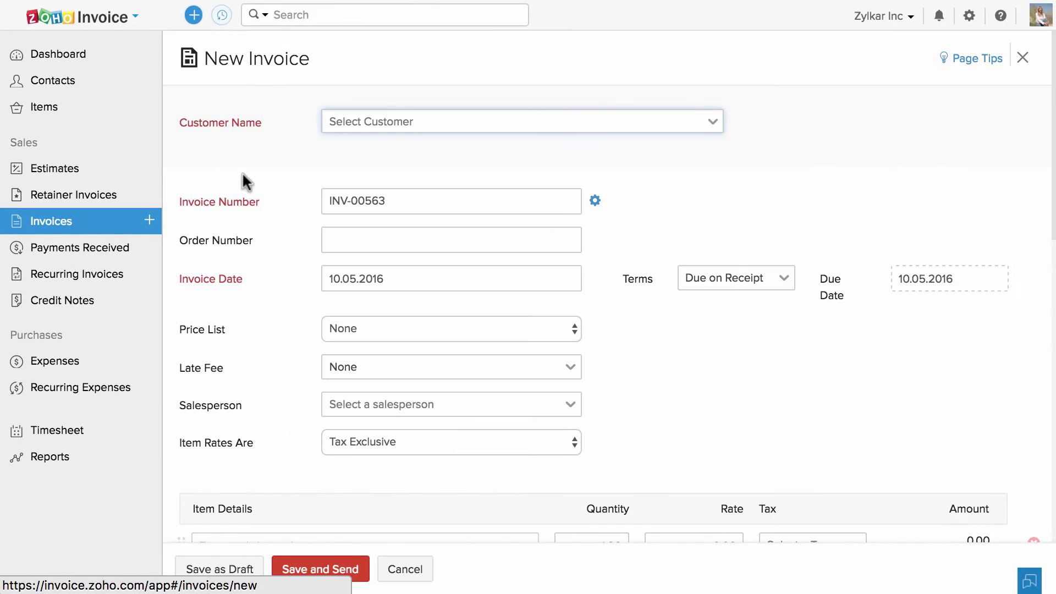
click(371, 124)
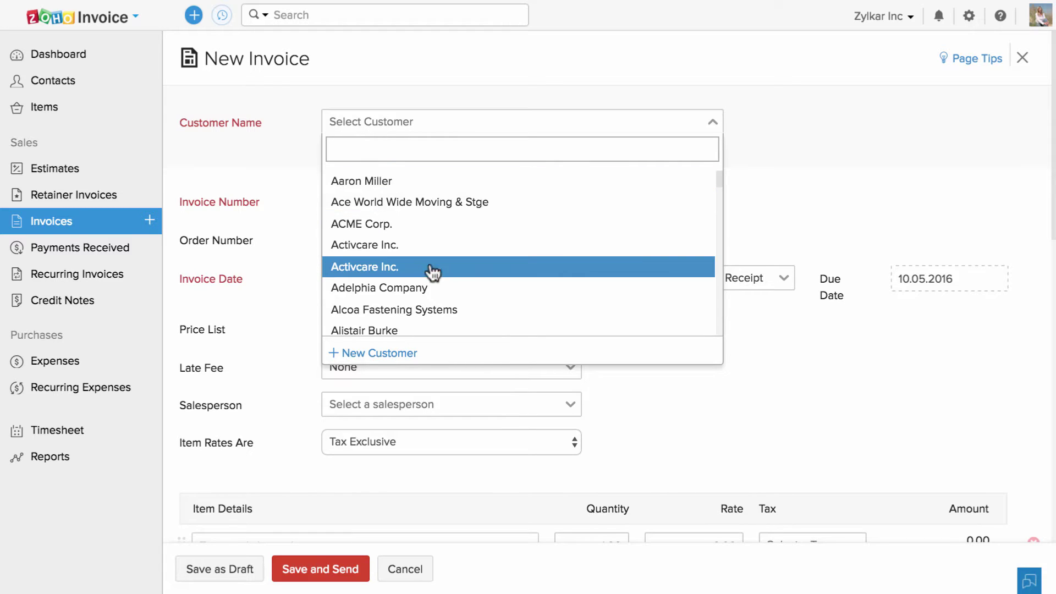
scroll(435, 284, down, 3)
scroll(435, 283, down, 1)
scroll(435, 284, up, 2)
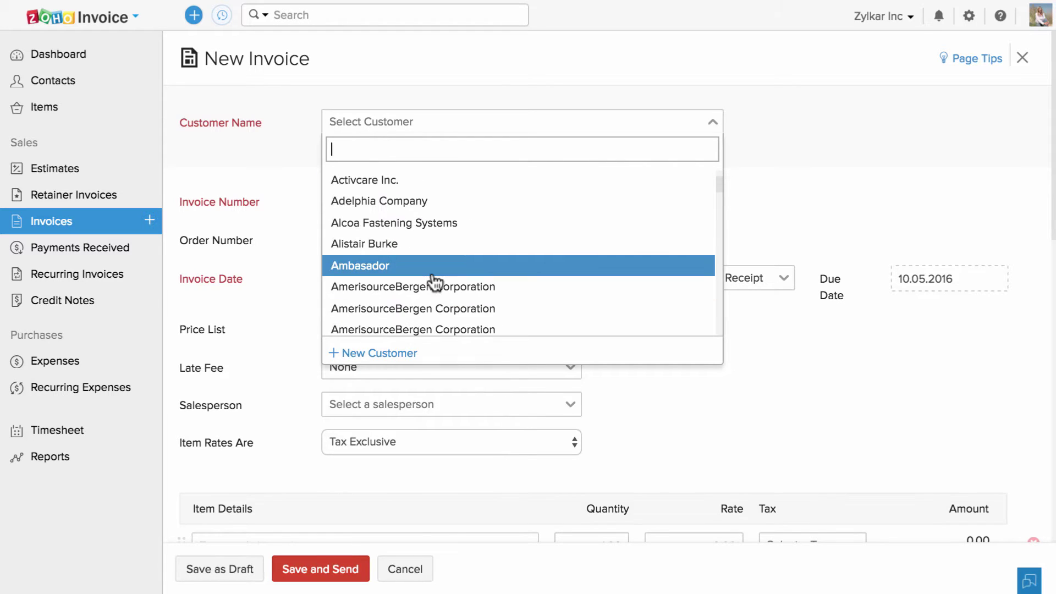
click(404, 352)
scroll(405, 358, down, 2)
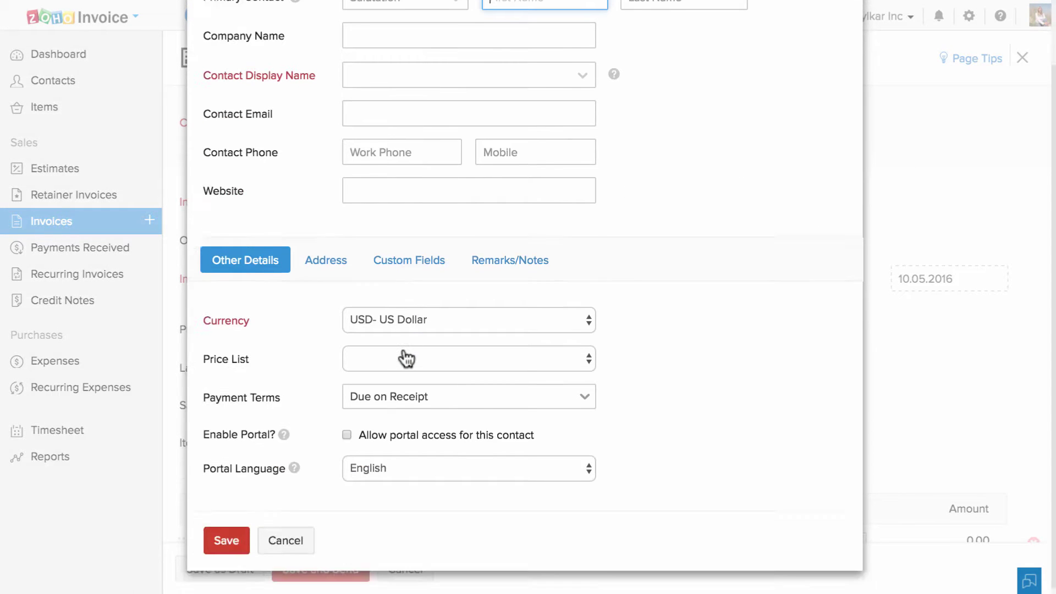
click(286, 541)
click(401, 121)
click(404, 177)
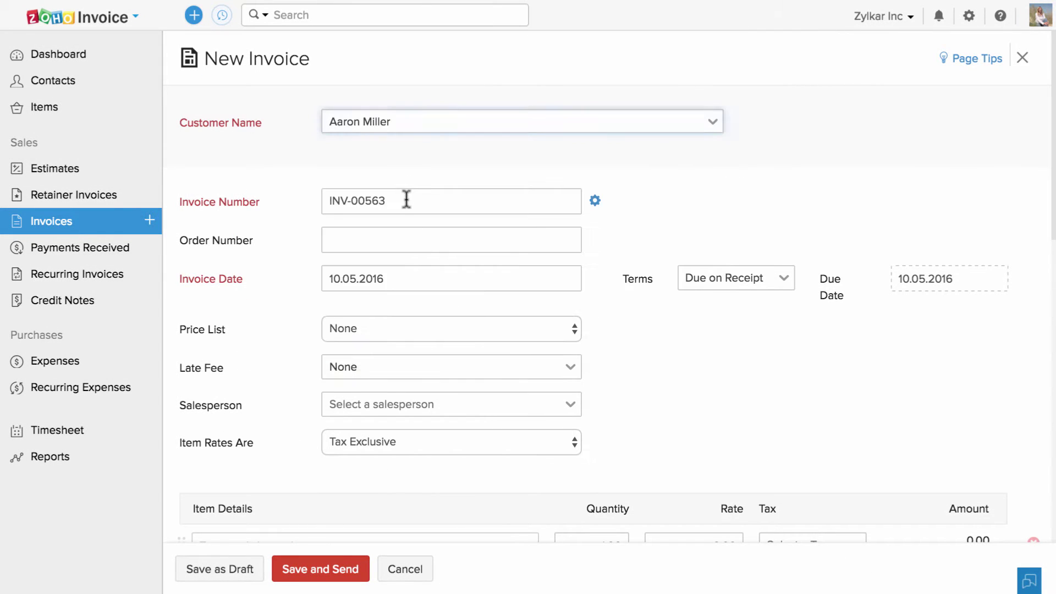
click(406, 199)
Keep invoice numbering on Continue auto-generating and save the numbering settings
click(595, 269)
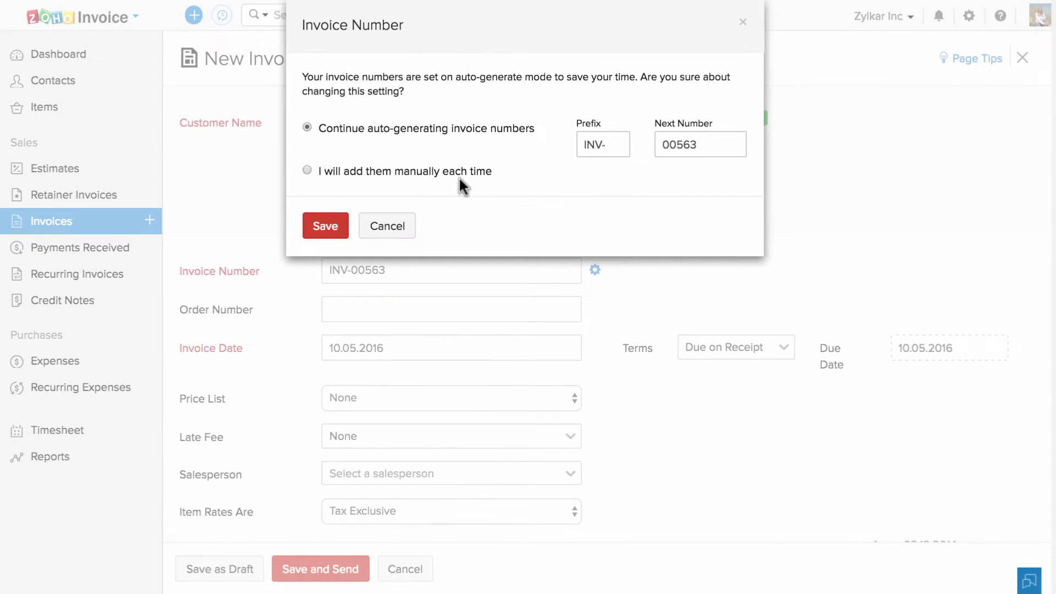
click(416, 172)
click(364, 131)
click(335, 230)
click(375, 310)
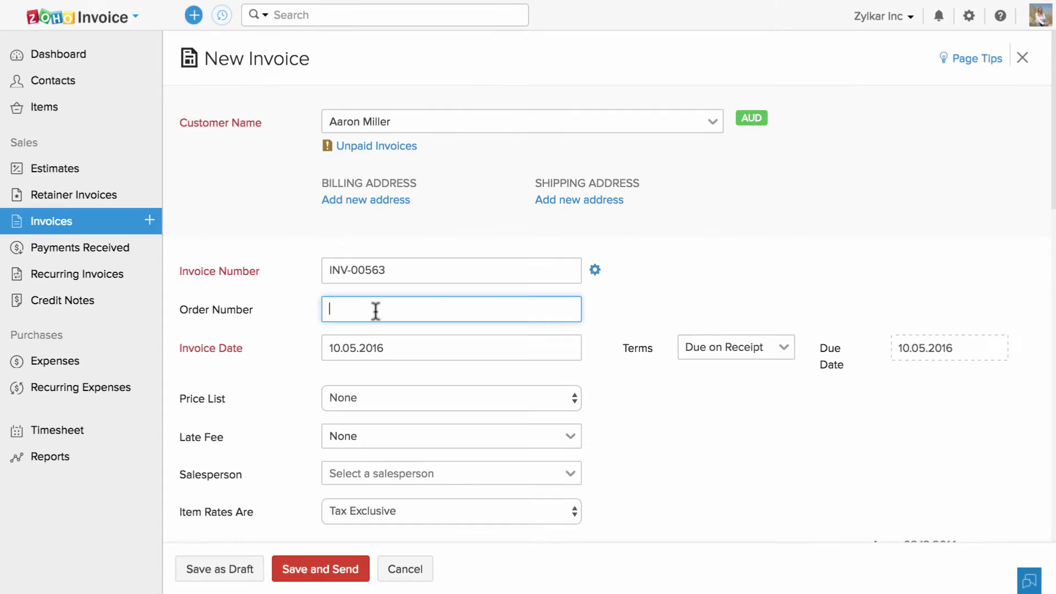
scroll(375, 310, down, 3)
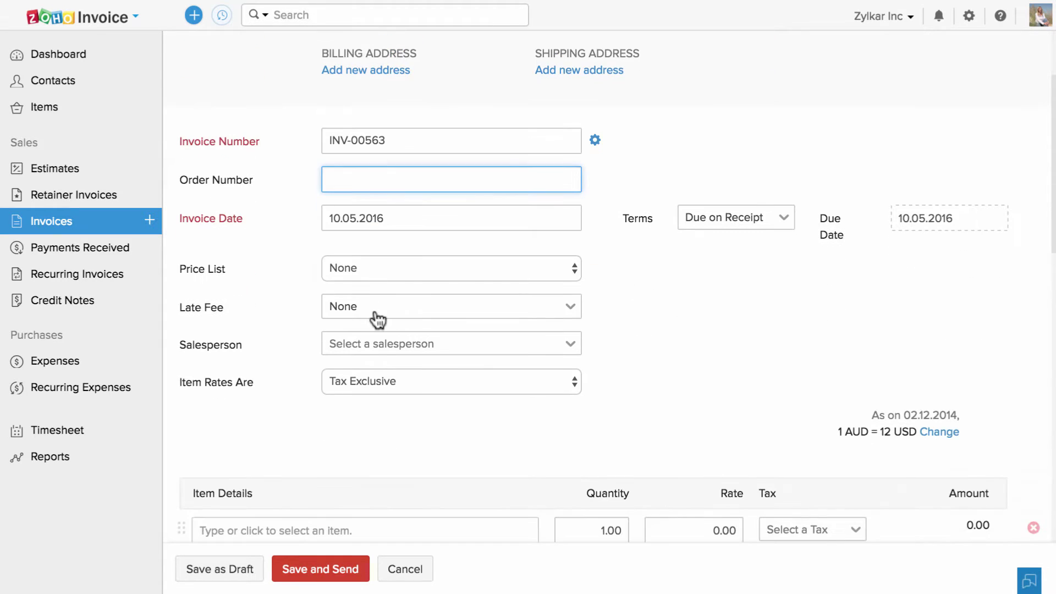
click(739, 218)
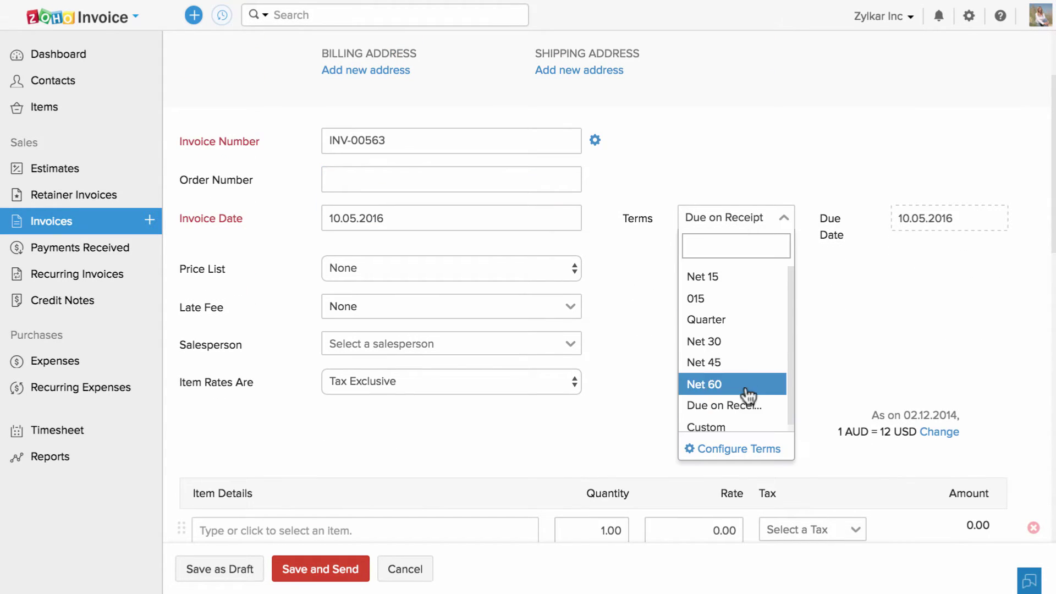
click(760, 453)
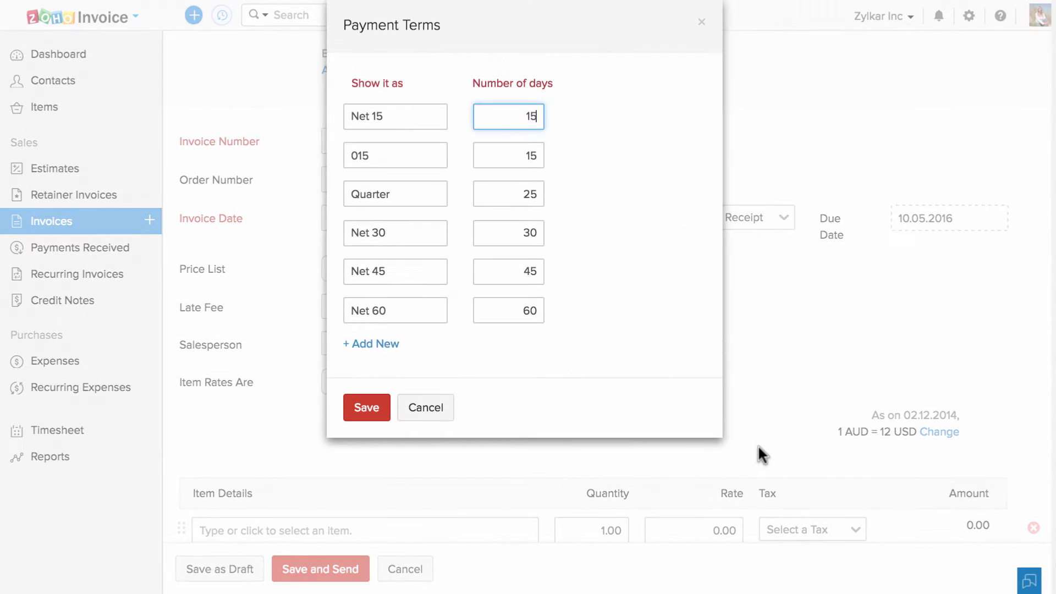
click(388, 345)
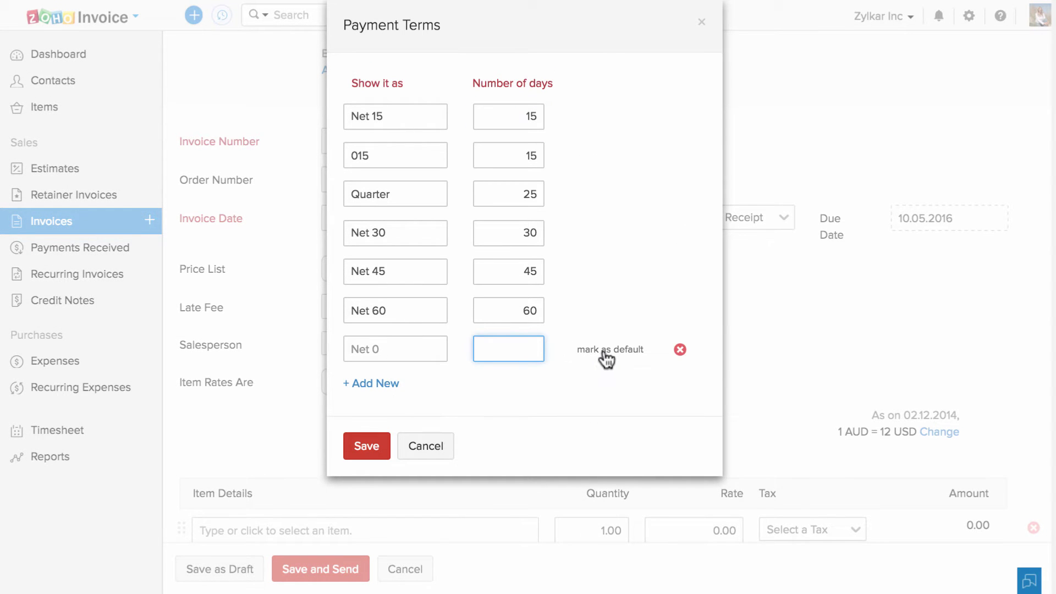
mouse_move(614, 320)
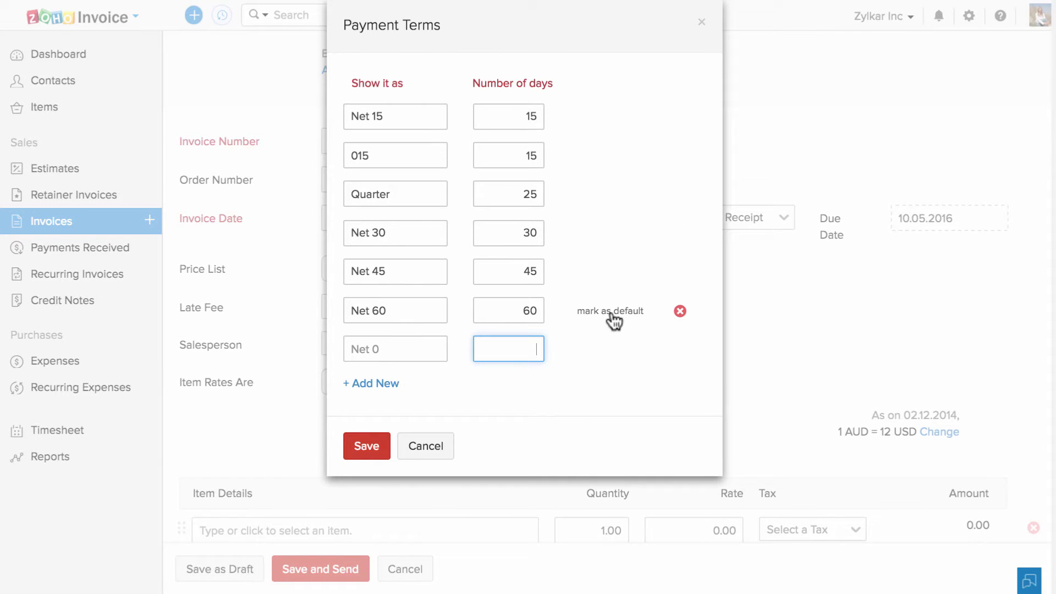
Dismiss the payment terms settings, leave Price List at None, and list the late fees
click(426, 446)
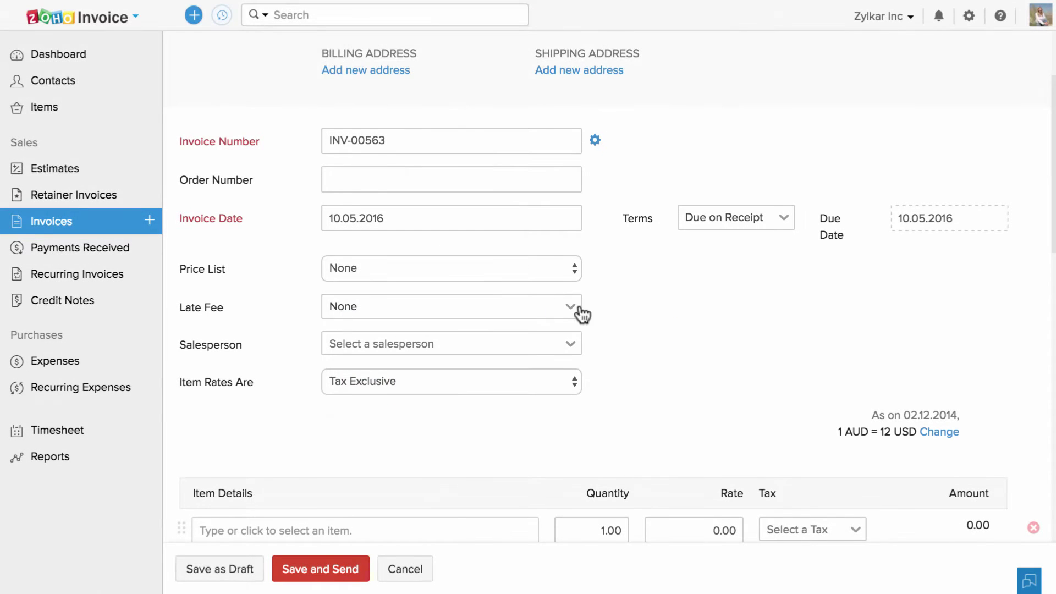
click(529, 269)
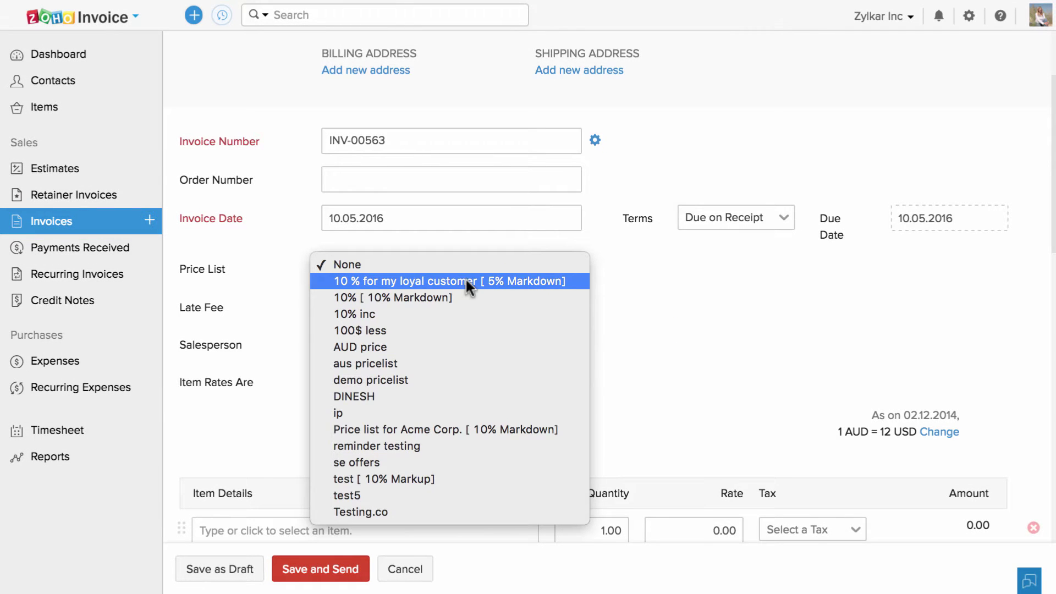
click(621, 270)
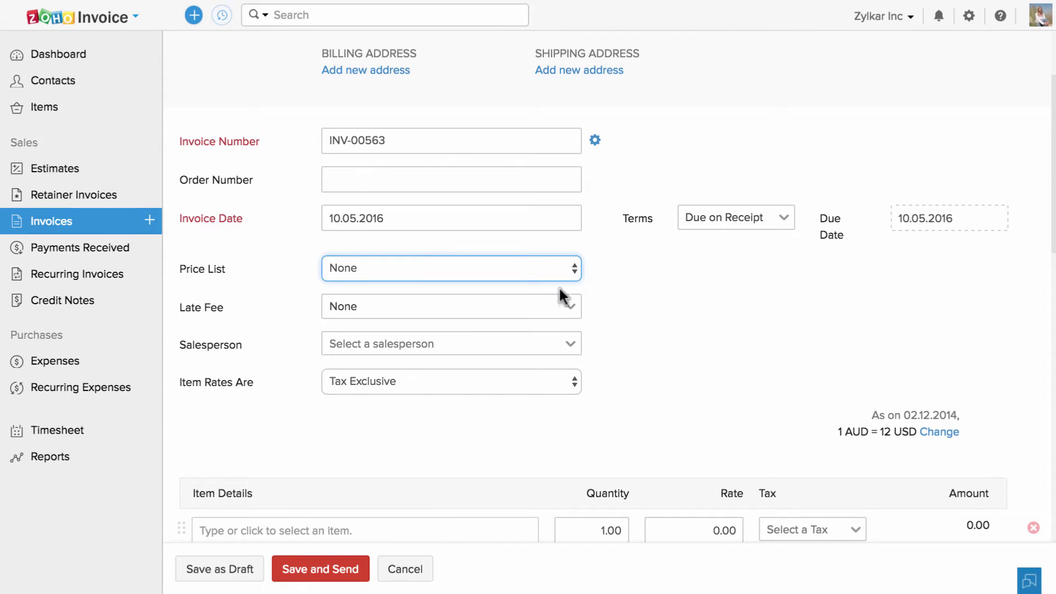
click(543, 306)
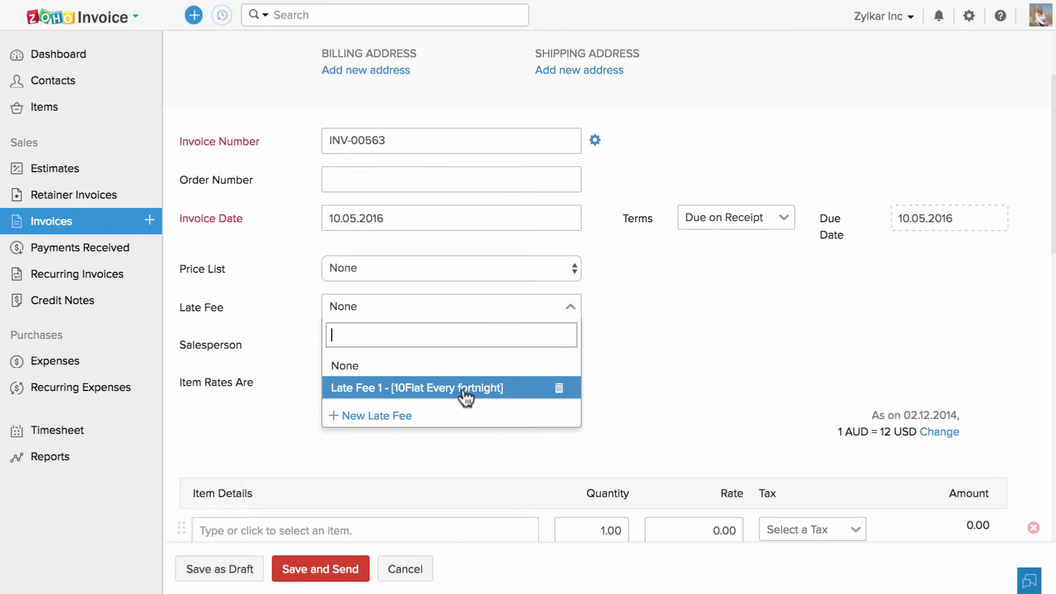
Create and apply late fee 'My Late fee': a 12 flat fee charged every day
click(419, 421)
text(My Late)
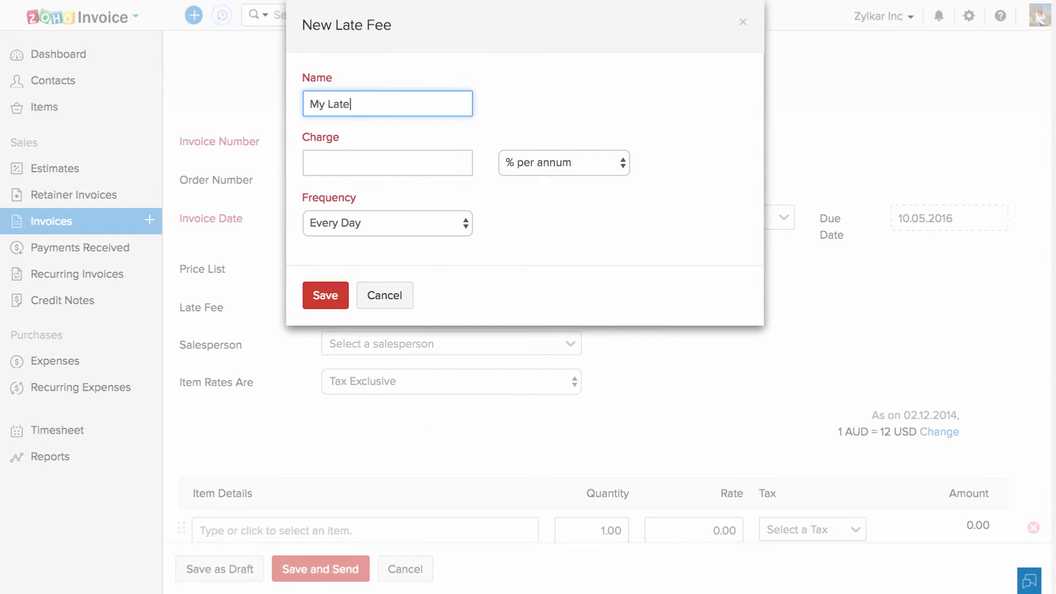
text( fee)
click(386, 163)
text(12)
click(543, 162)
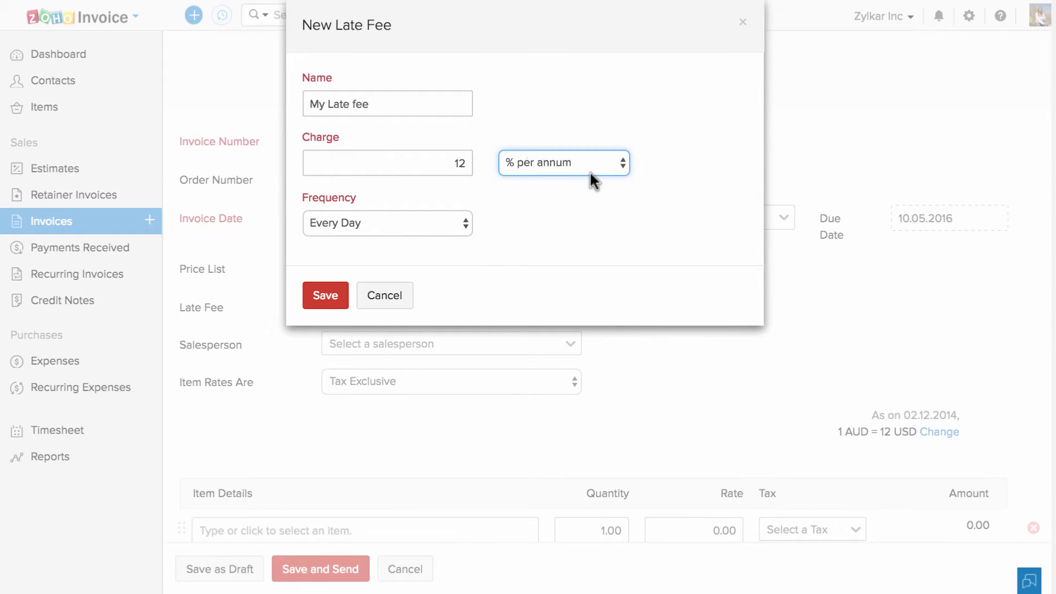
click(409, 221)
click(405, 220)
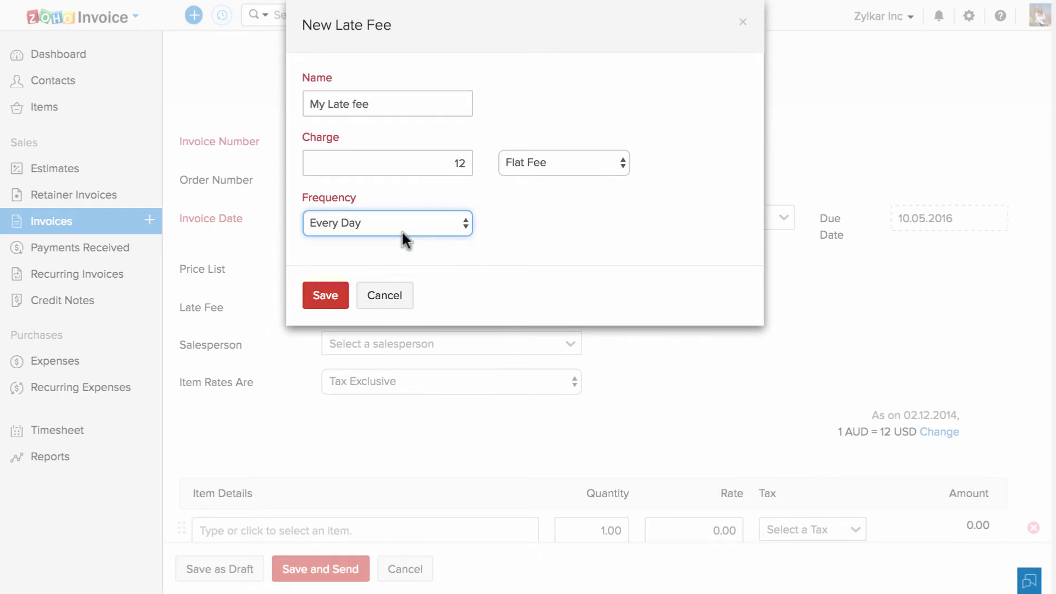
click(327, 298)
scroll(631, 331, down, 1)
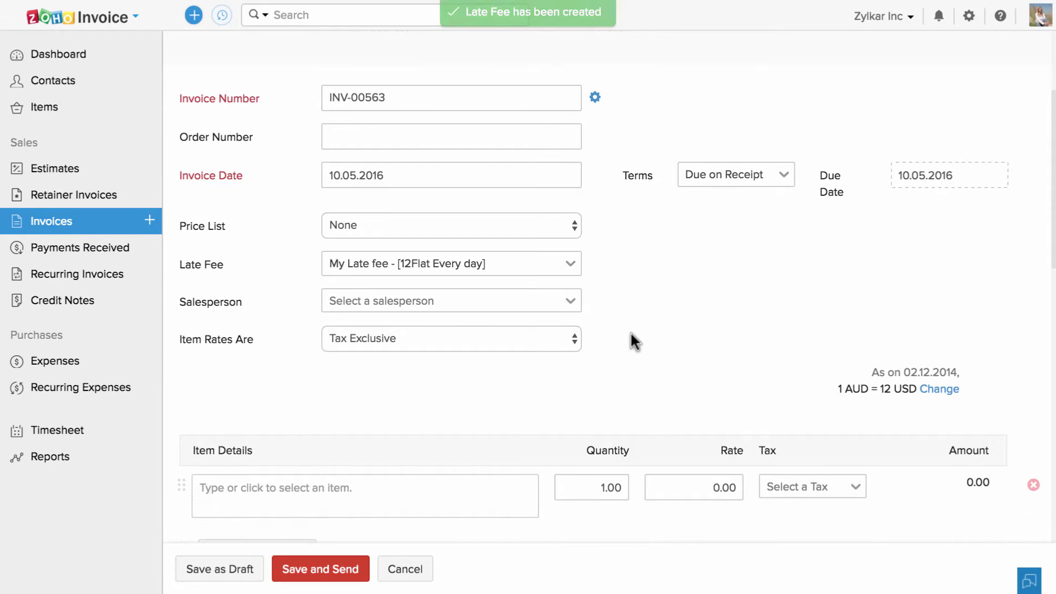
click(521, 305)
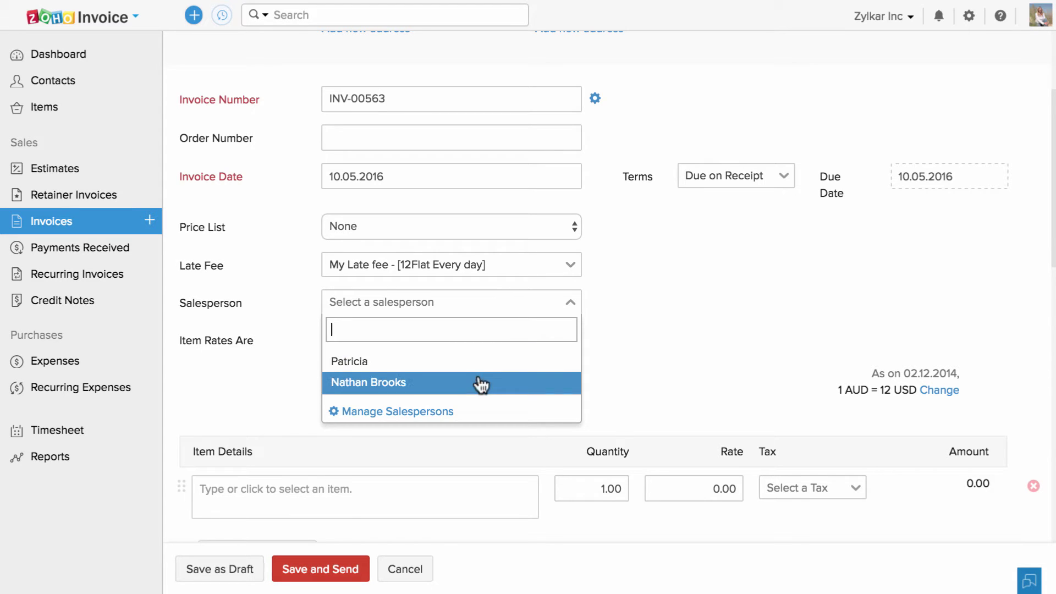
click(463, 412)
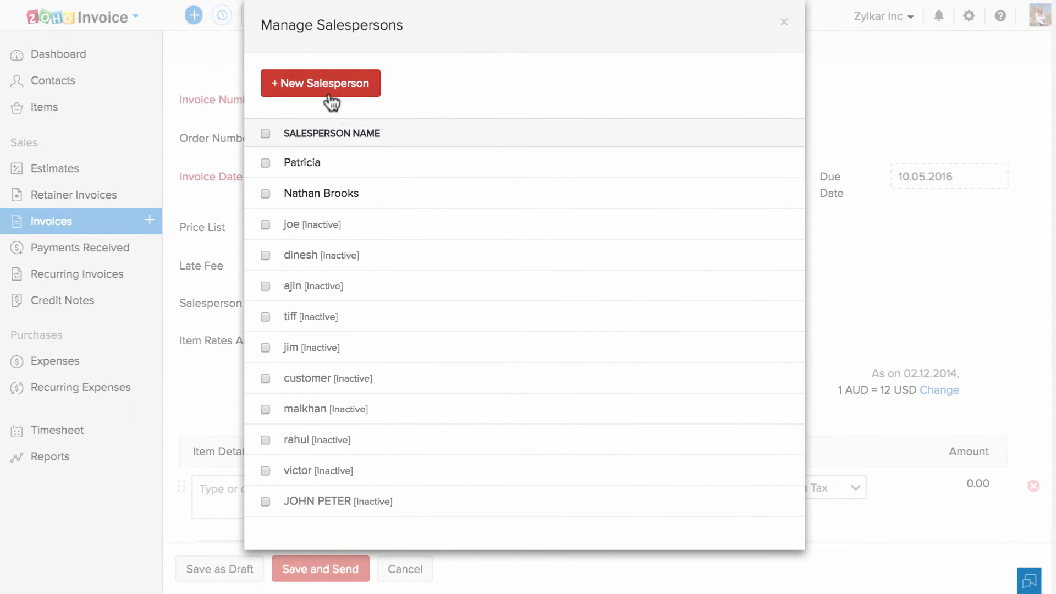
click(327, 93)
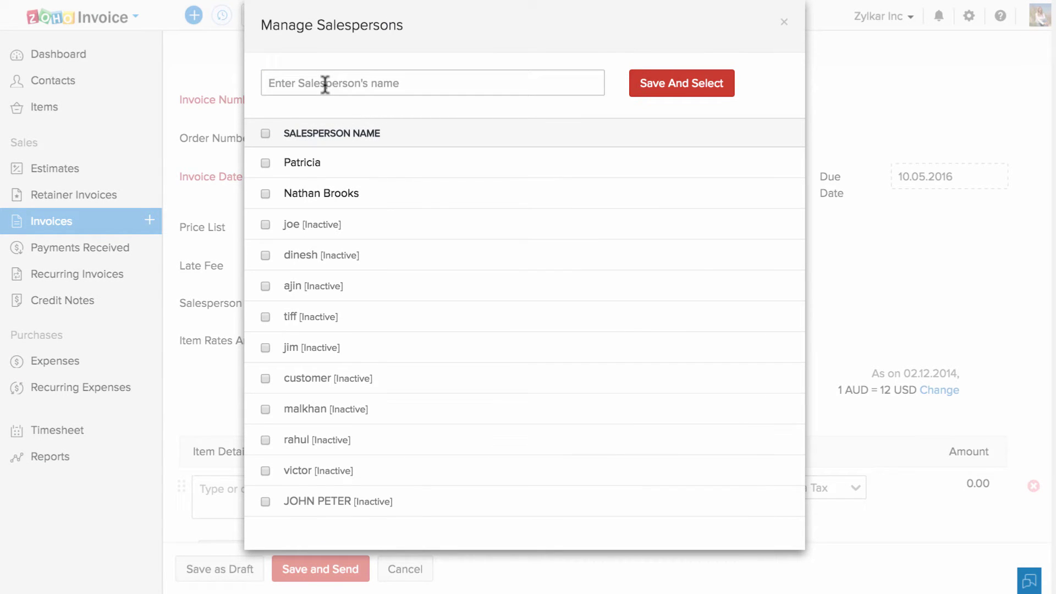
click(783, 21)
scroll(674, 304, down, 2)
scroll(674, 303, down, 2)
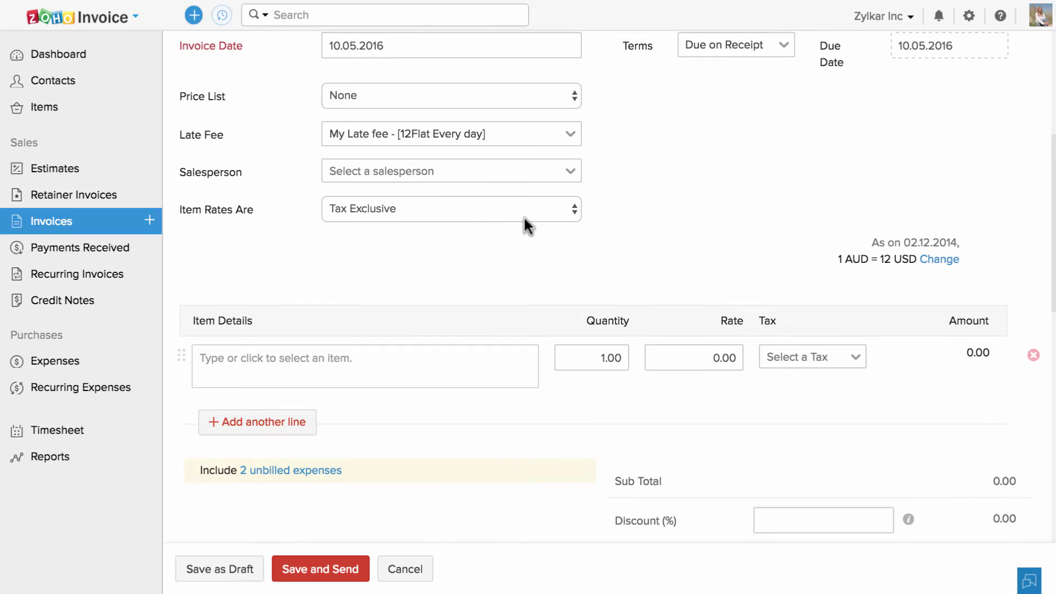
Keep rates Tax Exclusive and add Brochure Design Single Sided Color with quantity 10
click(516, 220)
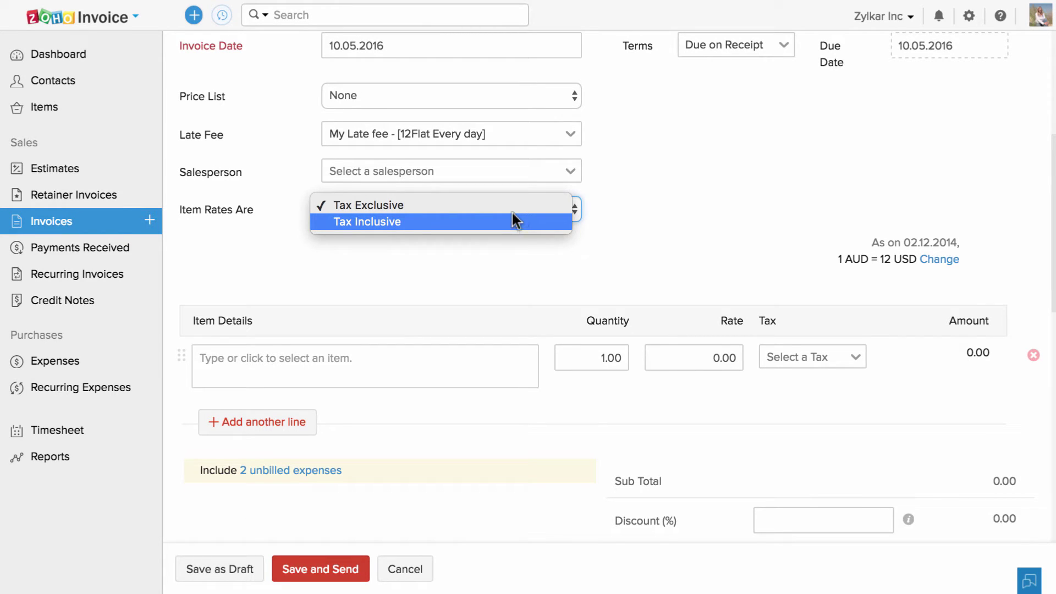
click(661, 179)
scroll(737, 240, down, 4)
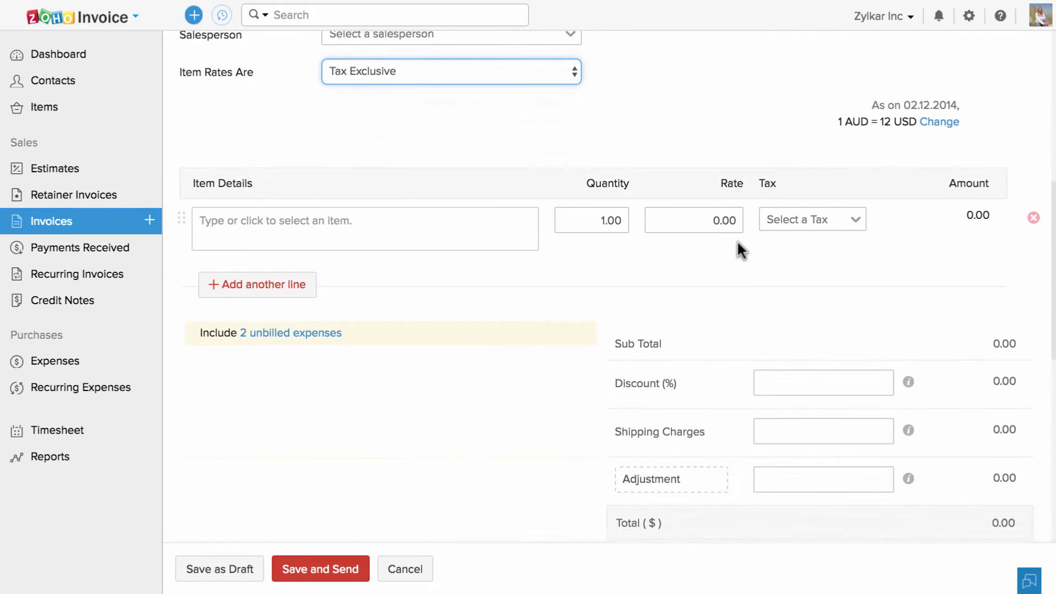
scroll(578, 231, down, 1)
click(483, 195)
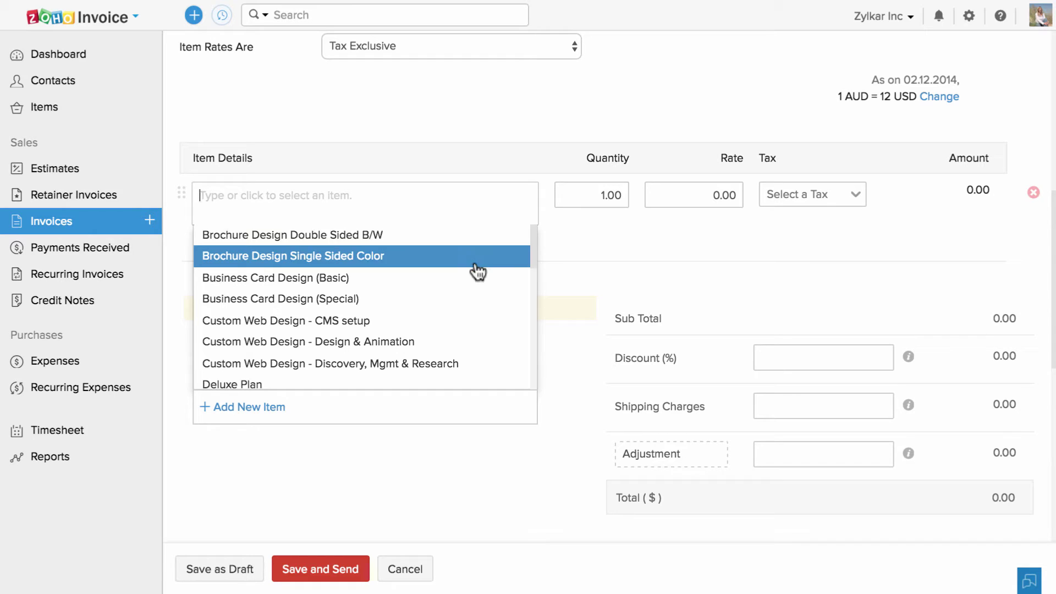
click(476, 258)
click(607, 195)
text(0)
click(688, 232)
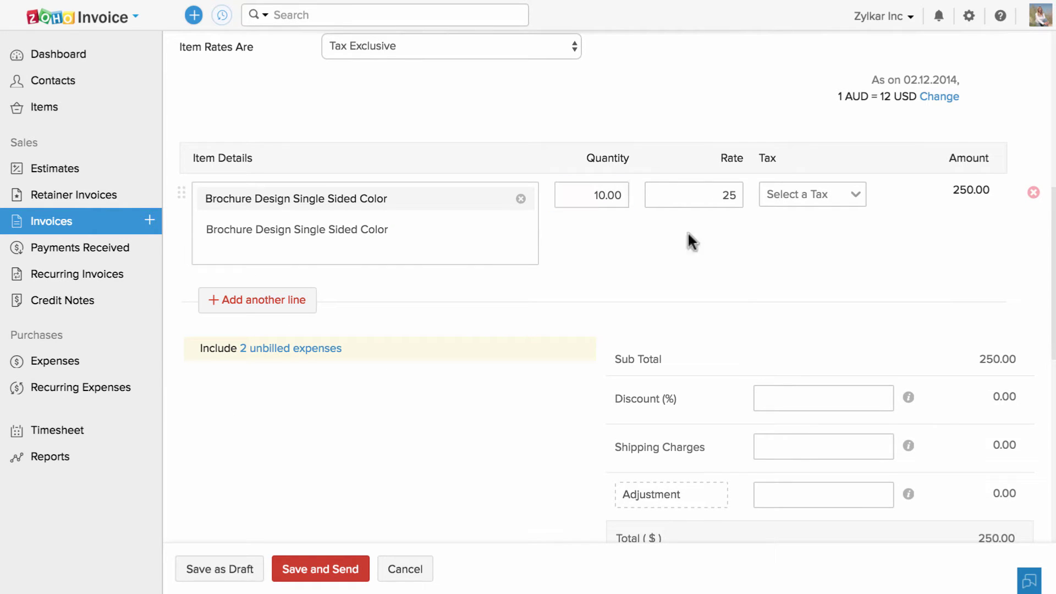
Apply Sales Tax [8.25%] to the brochure line
click(791, 196)
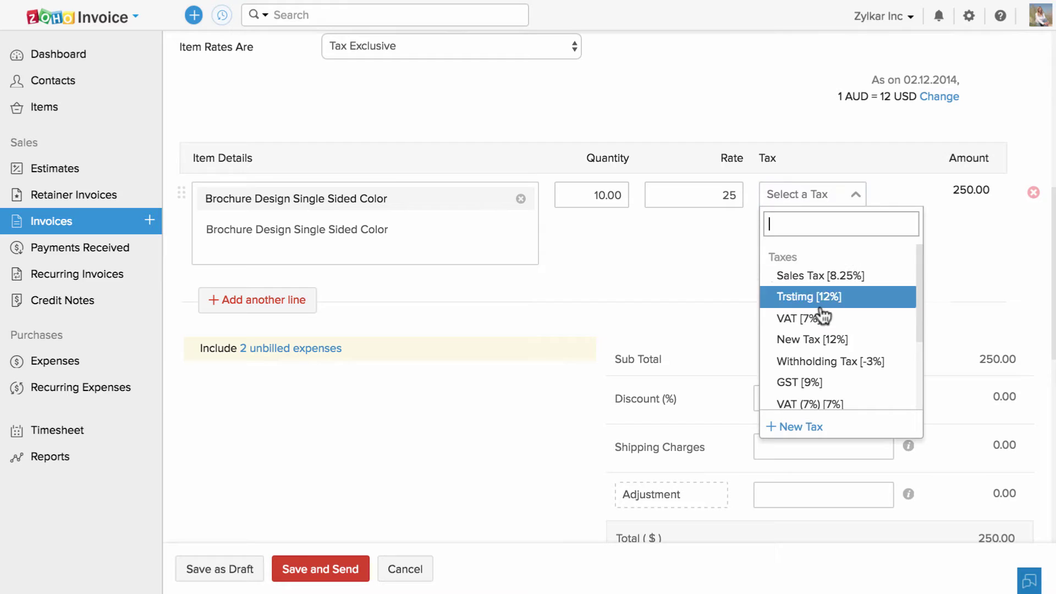
scroll(829, 343, down, 3)
scroll(830, 339, up, 1)
scroll(831, 363, up, 1)
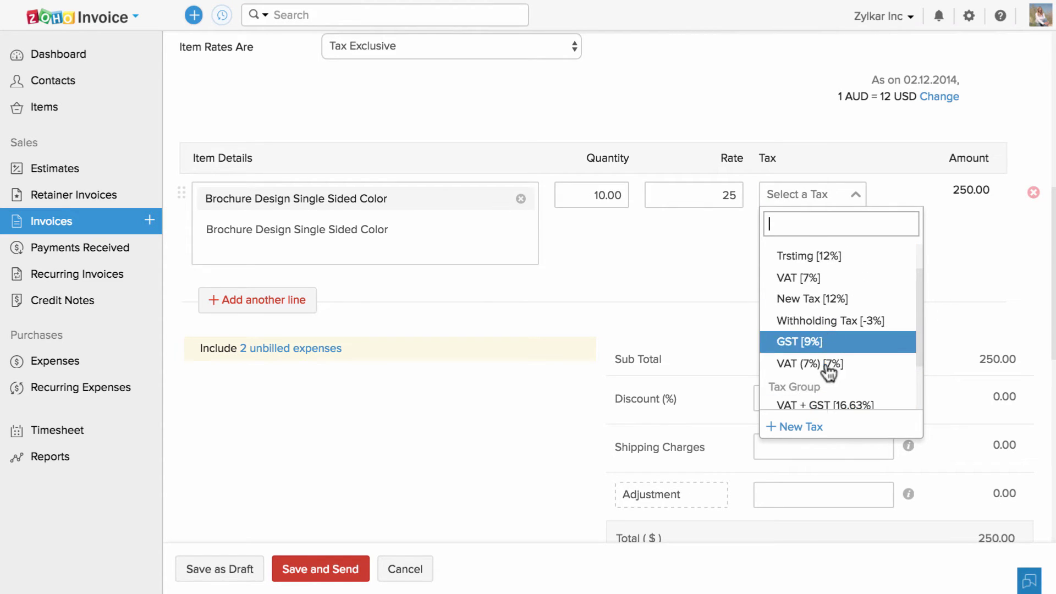
click(815, 428)
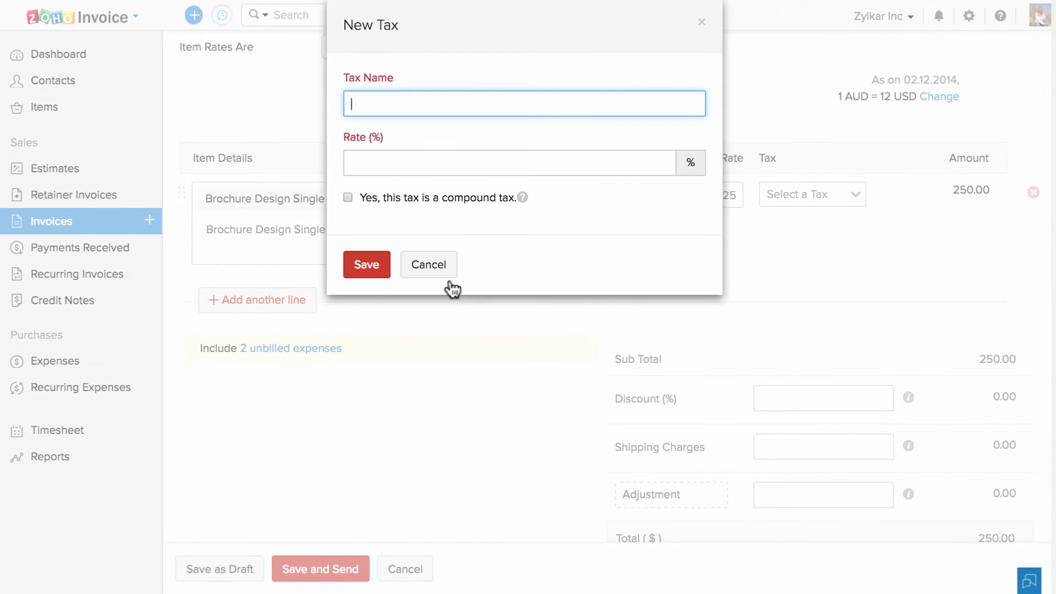
click(427, 264)
click(828, 198)
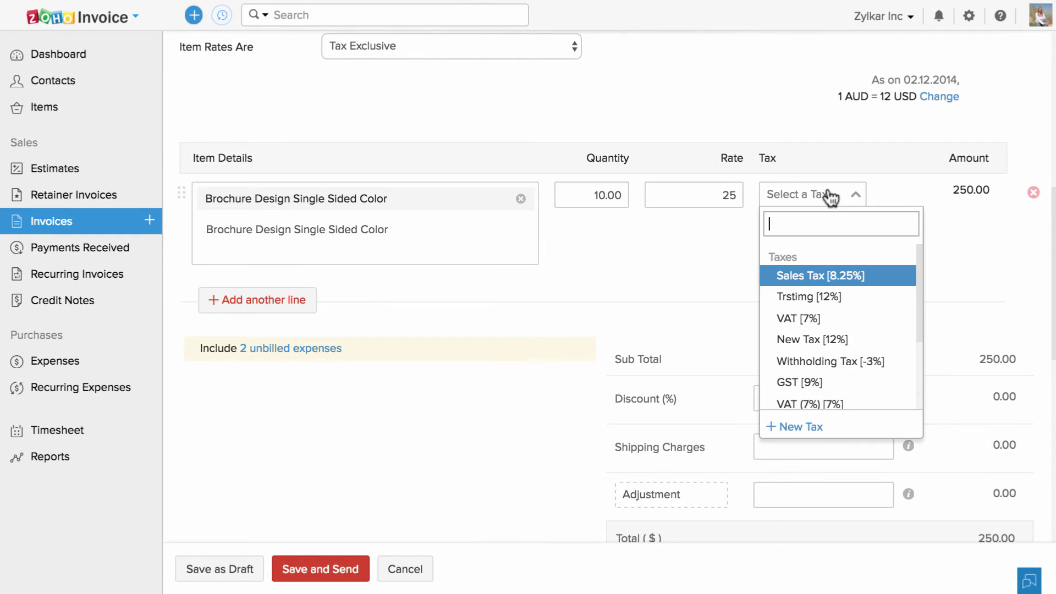
click(845, 274)
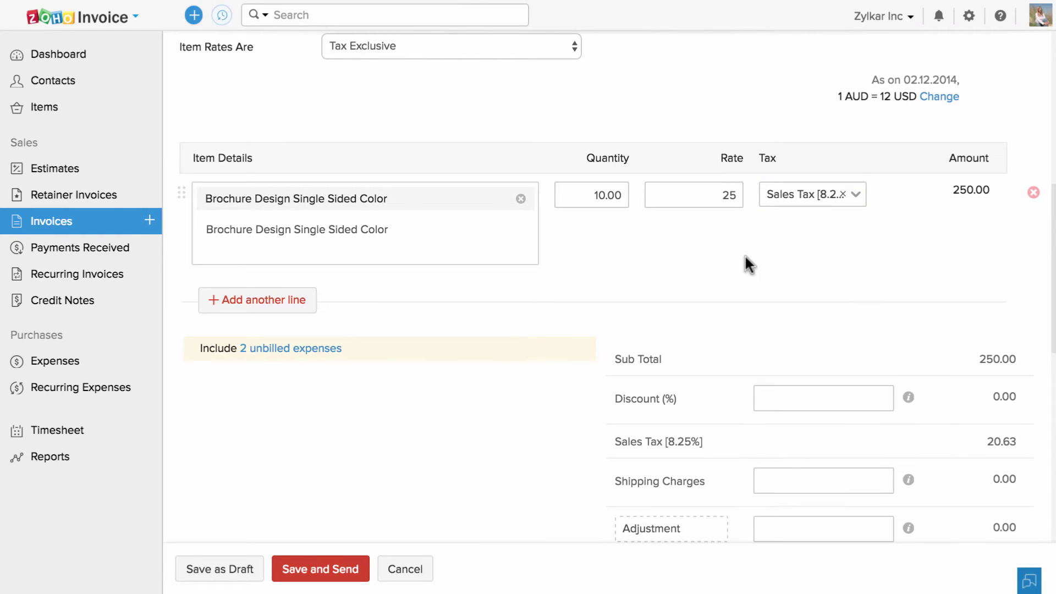
Add a second line for Custom Web Design - Discovery, Mgmt & Research
click(265, 301)
click(321, 306)
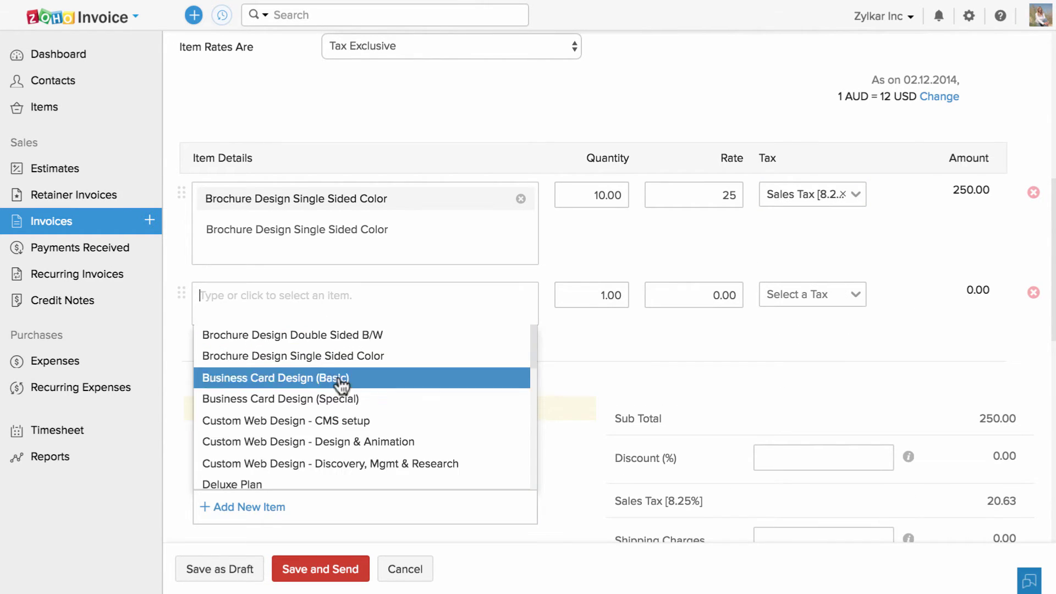
click(363, 463)
scroll(499, 388, down, 3)
scroll(499, 389, down, 2)
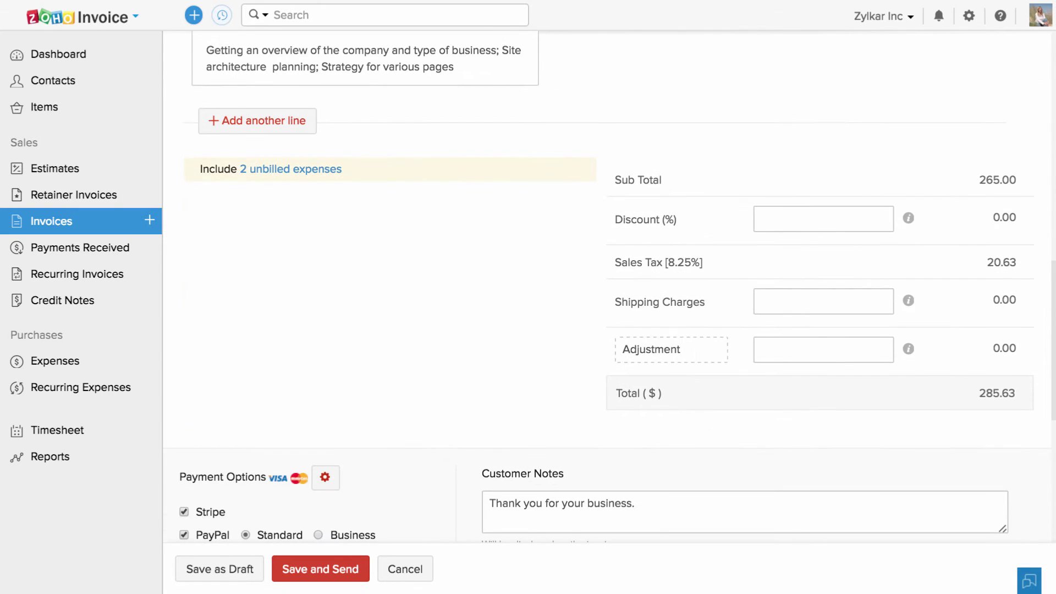
Apply a 9% discount and a -0.92 adjustment, bringing the total to 259.00
click(884, 218)
text(5)
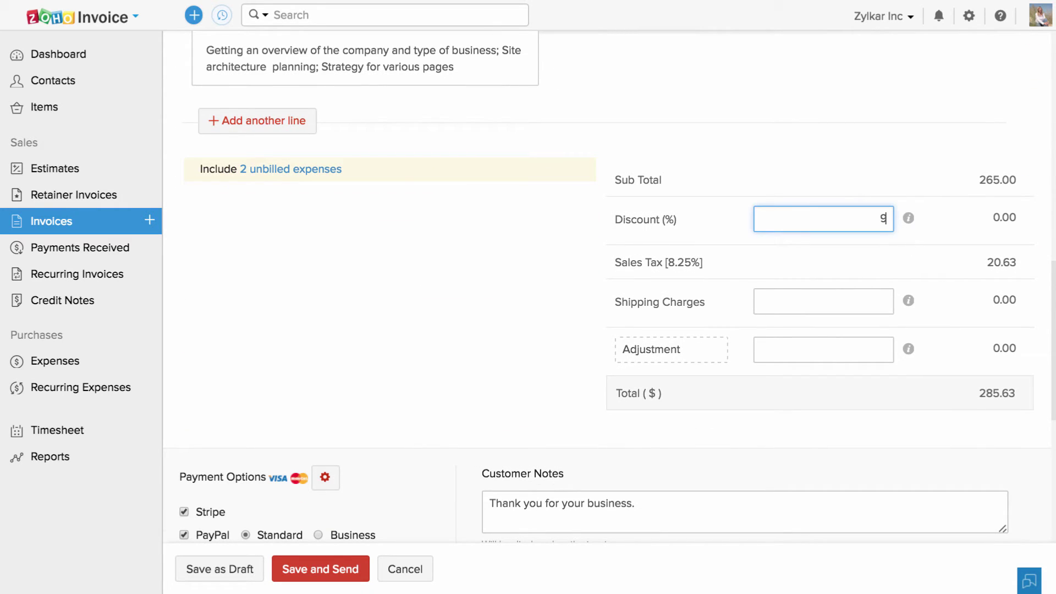
click(887, 301)
click(887, 349)
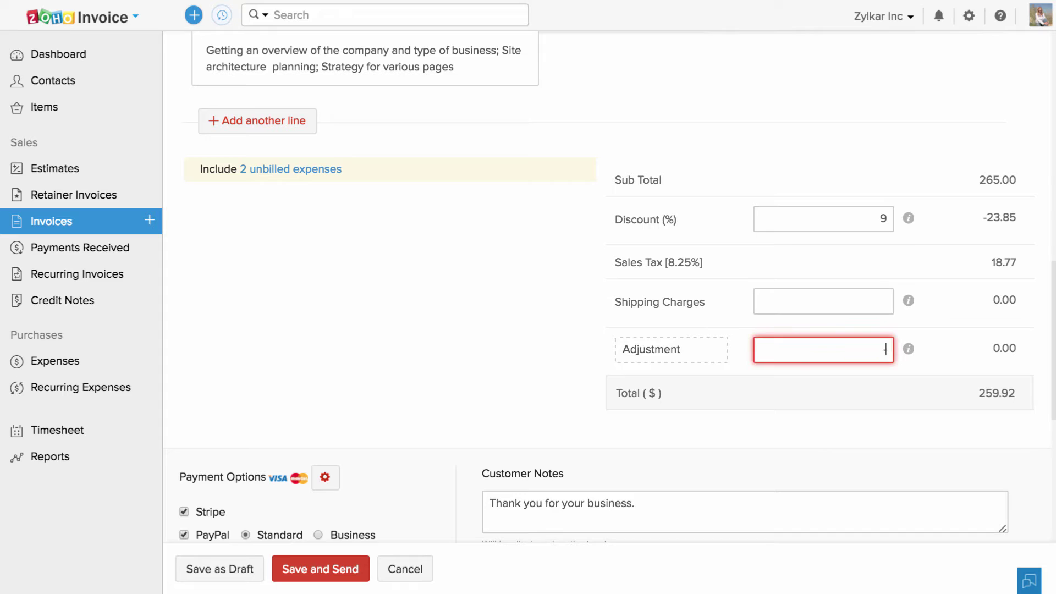
text(-.92)
click(511, 393)
scroll(511, 393, down, 5)
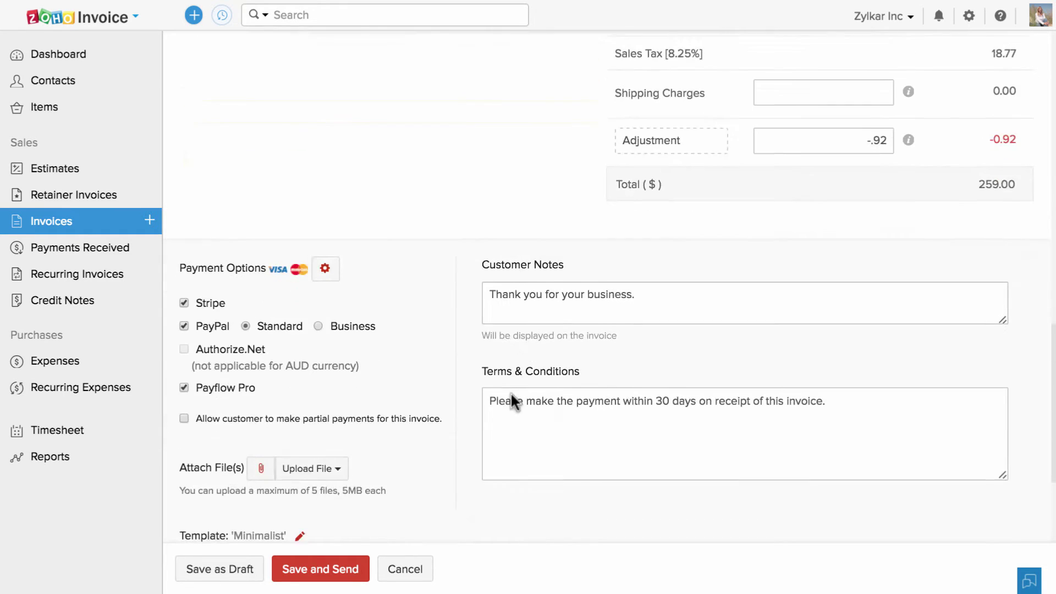
Review notes and terms, then uncheck PayPal and Payflow Pro and allow partial payments
click(645, 284)
click(791, 431)
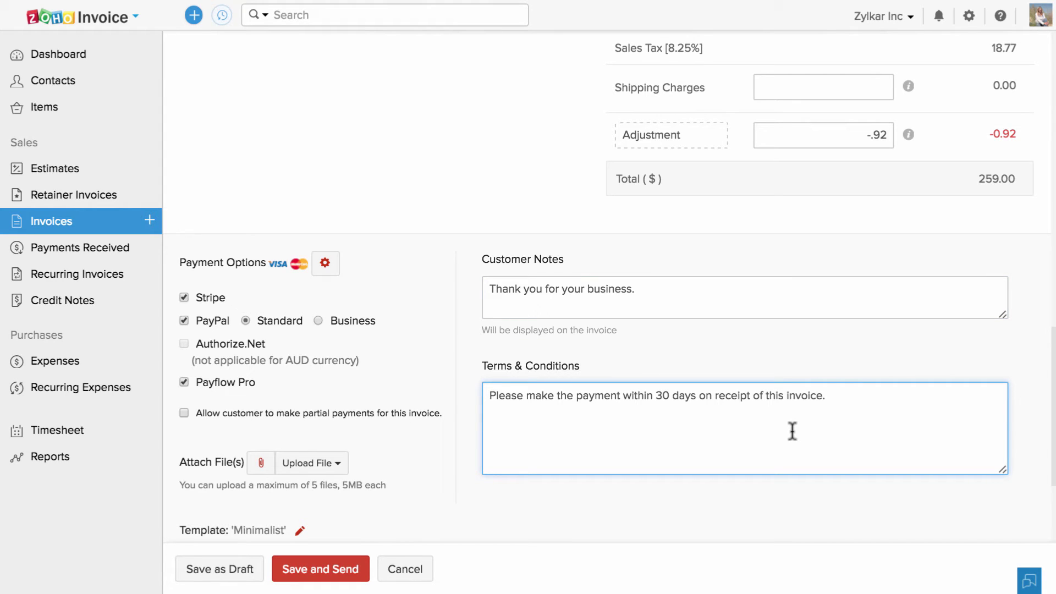
click(326, 264)
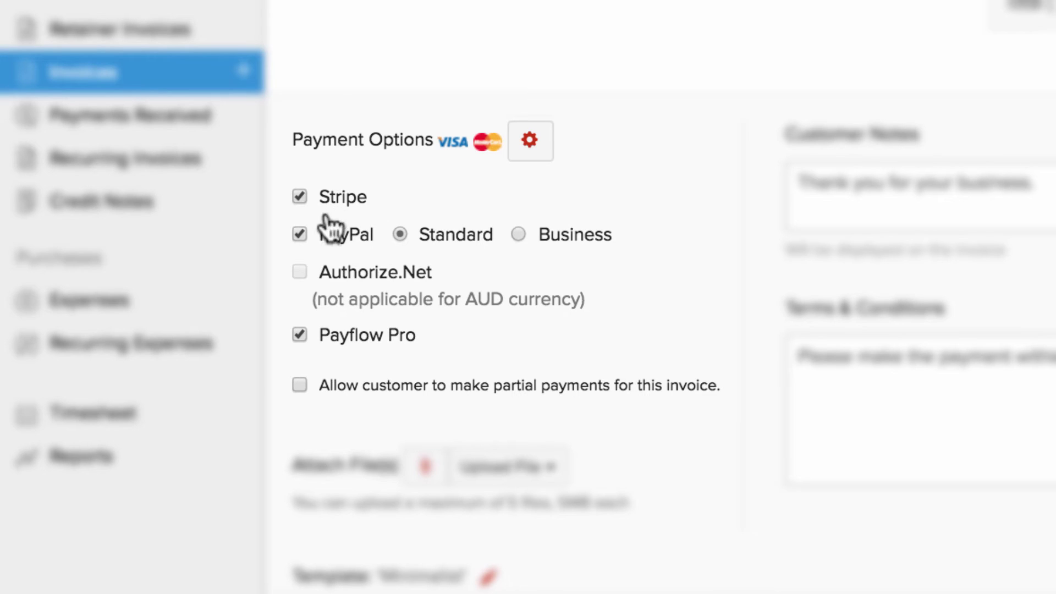
click(323, 333)
click(298, 385)
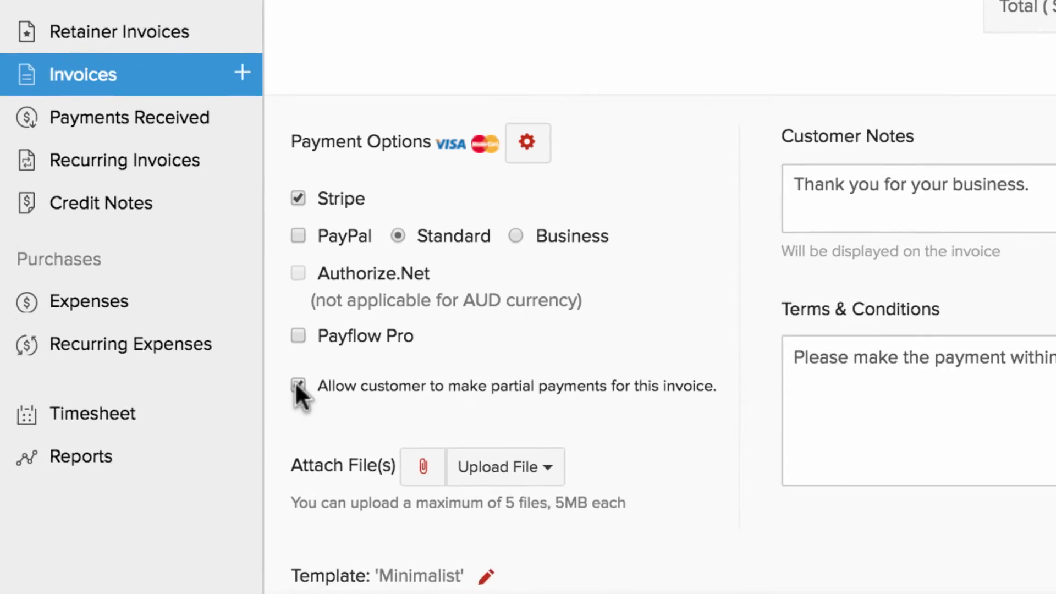
scroll(207, 430, down, 3)
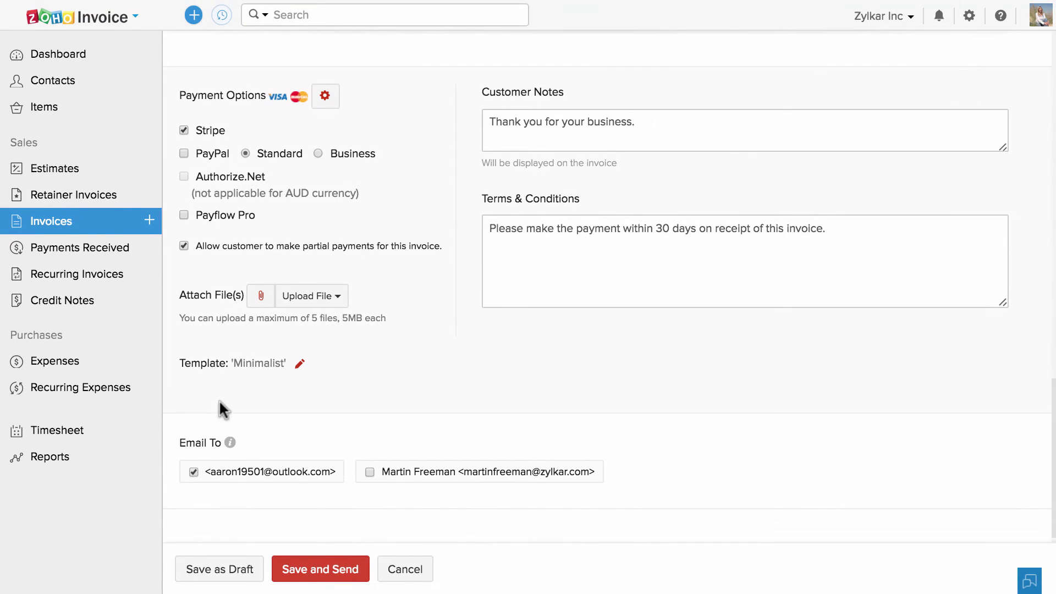
click(306, 291)
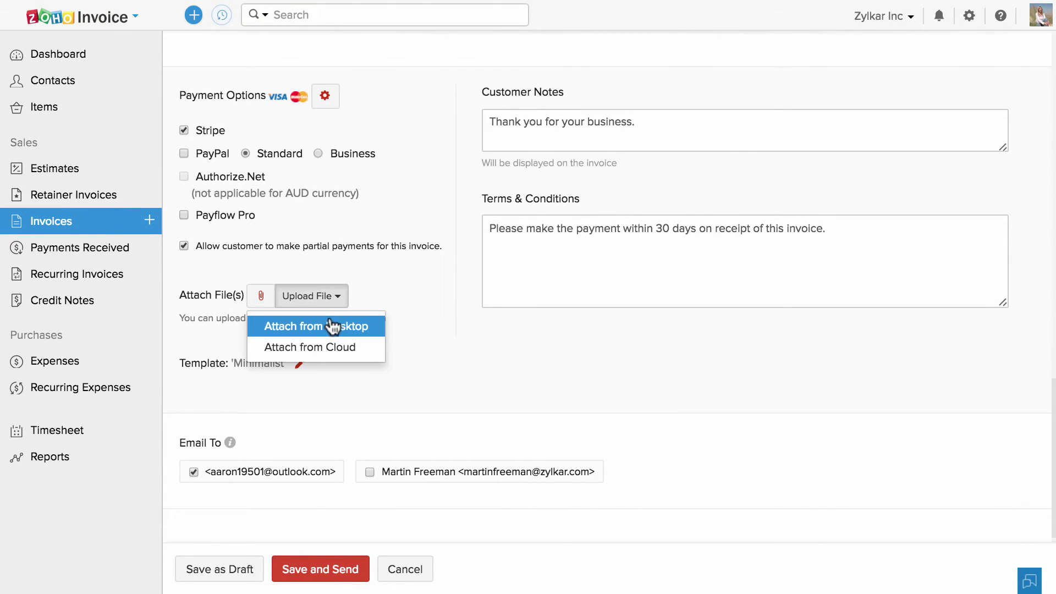
click(342, 349)
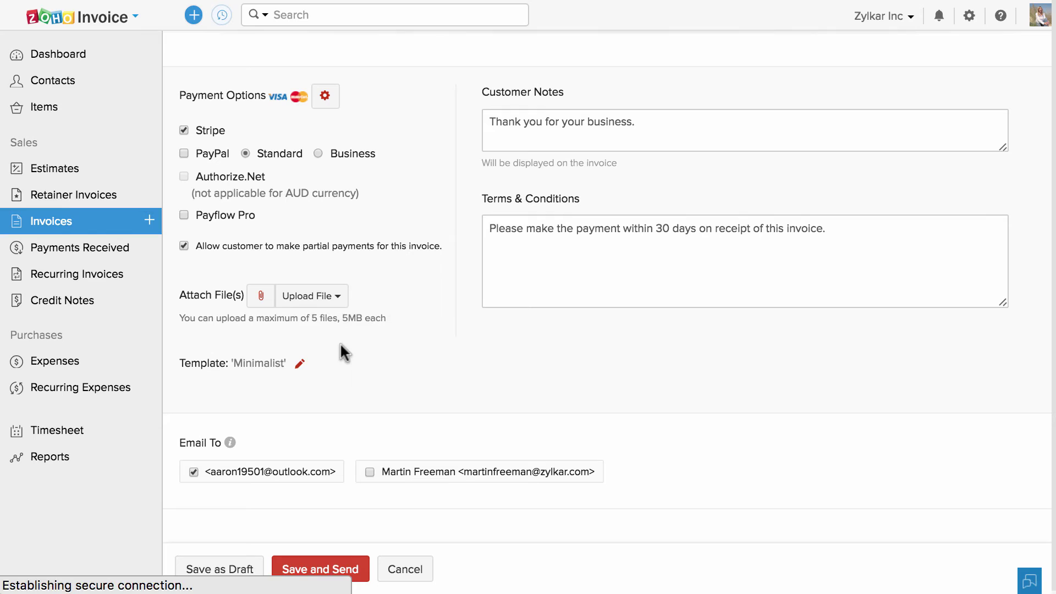
scroll(351, 407, down, 1)
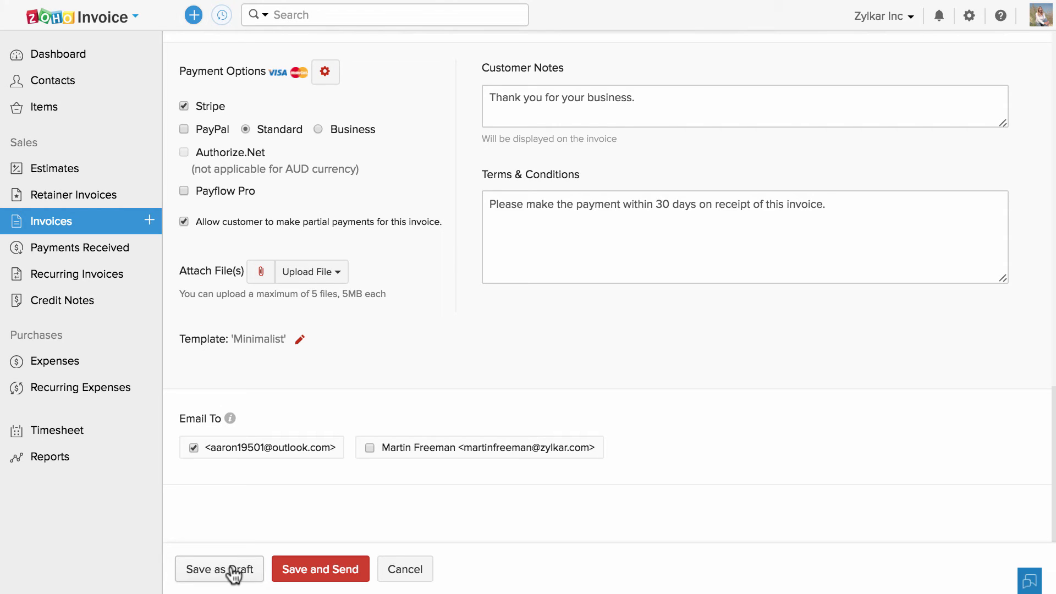
click(287, 569)
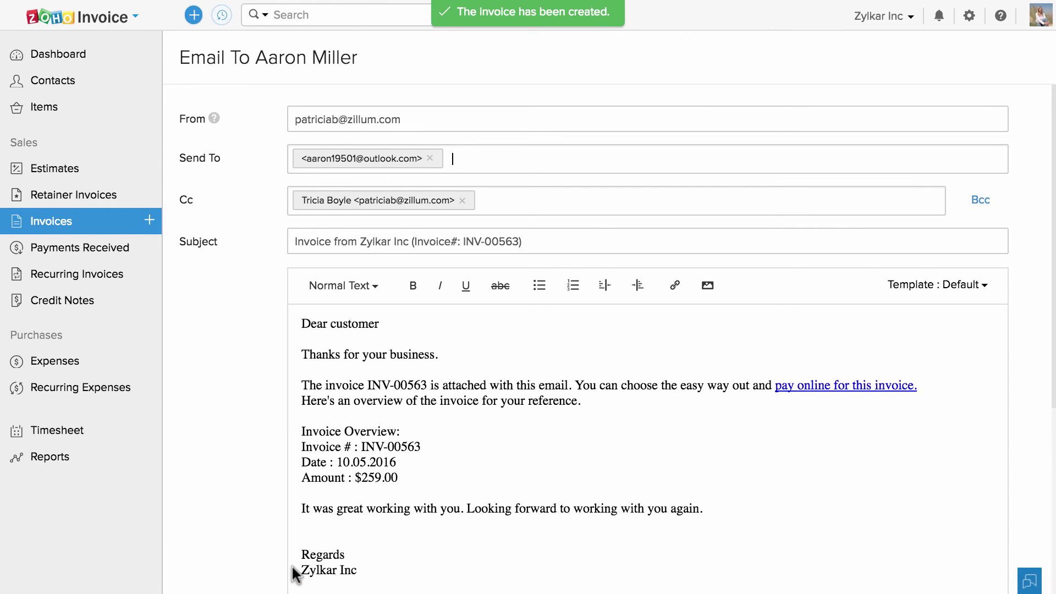
scroll(296, 574, down, 5)
scroll(296, 574, up, 1)
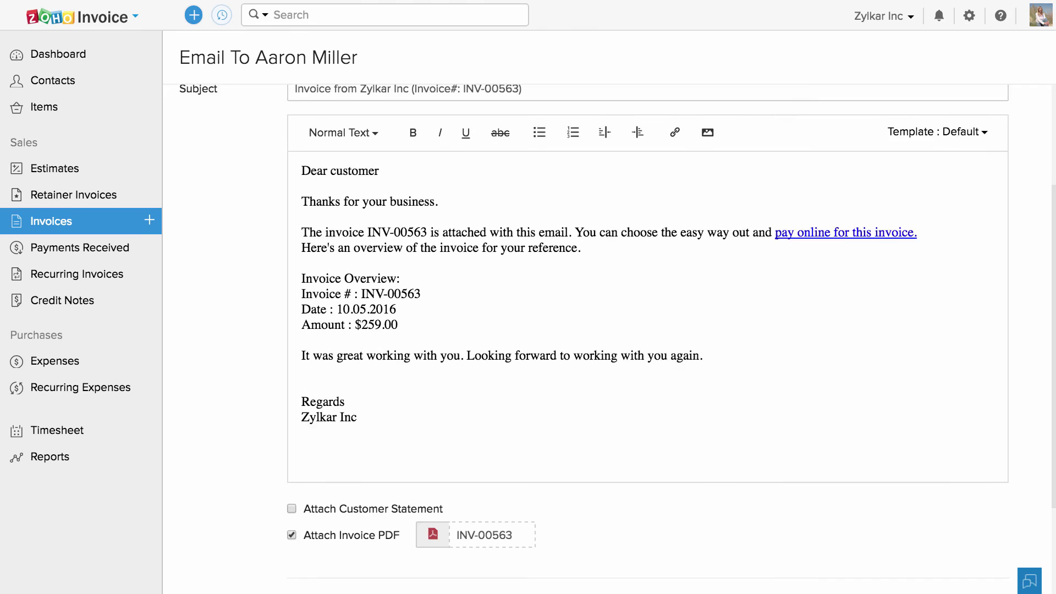
scroll(937, 207, down, 1)
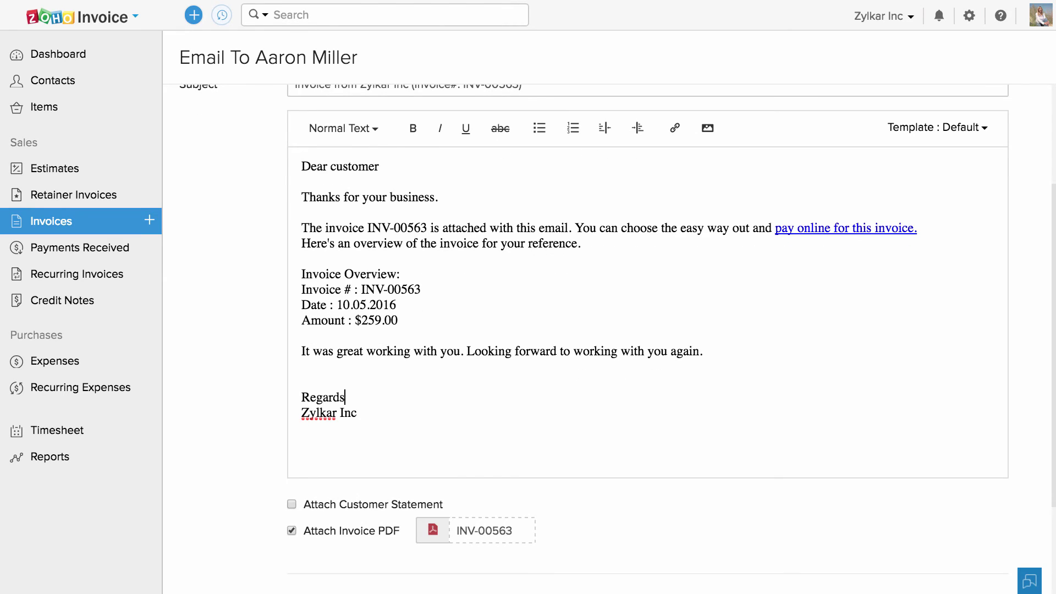
scroll(936, 207, up, 2)
click(966, 186)
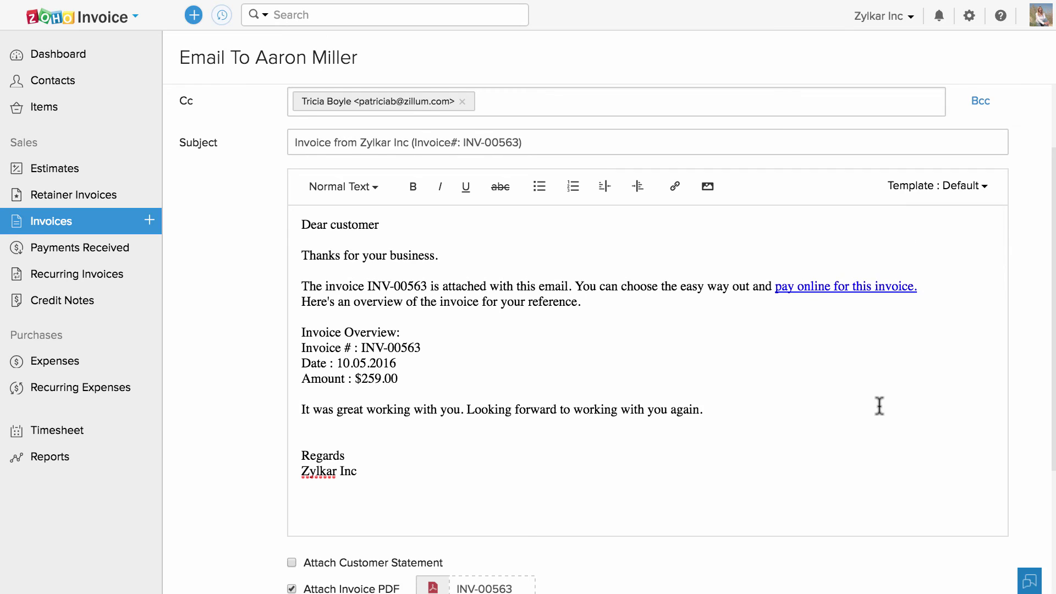
scroll(859, 413, down, 3)
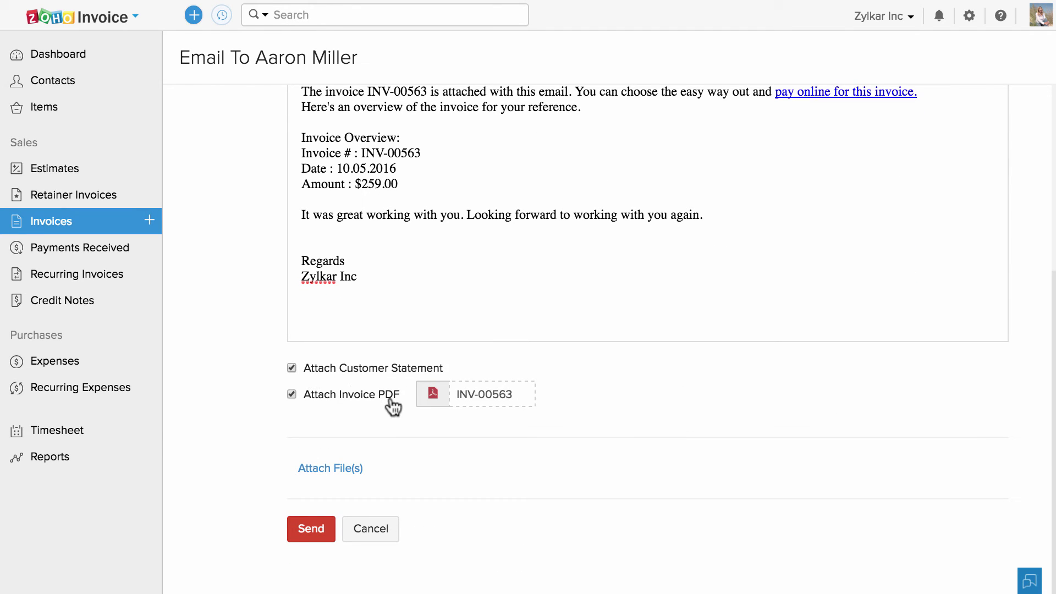
click(520, 394)
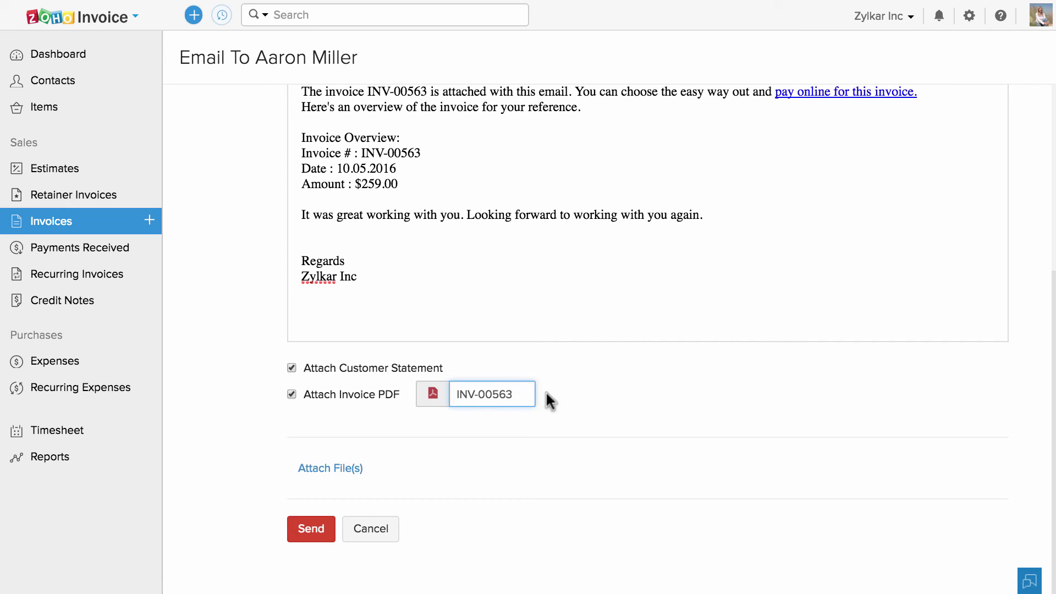
click(585, 393)
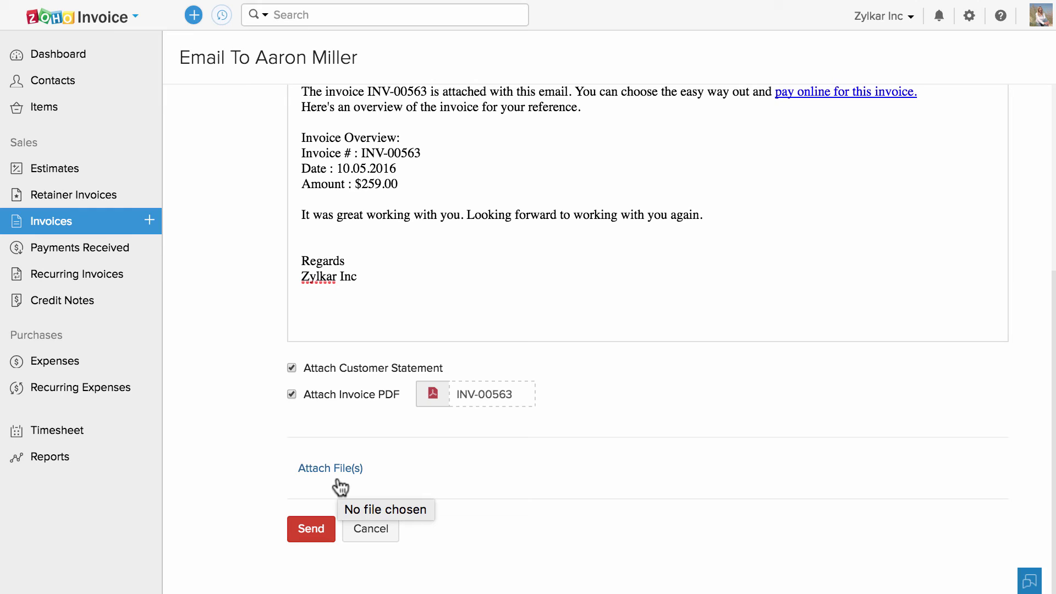
click(318, 530)
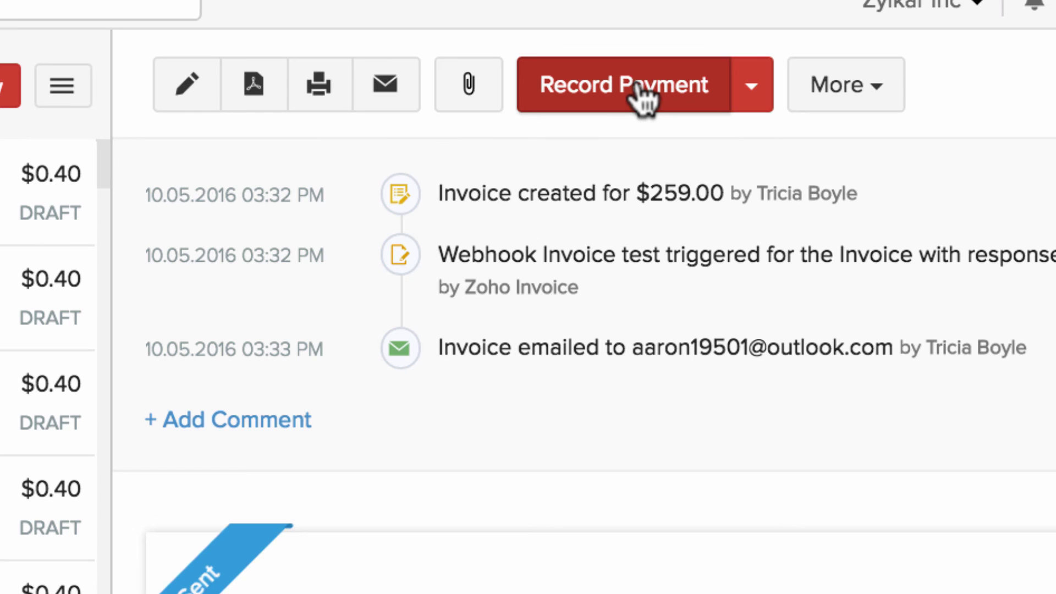
Open and dismiss the More actions menu on sent invoice INV-00563
click(716, 87)
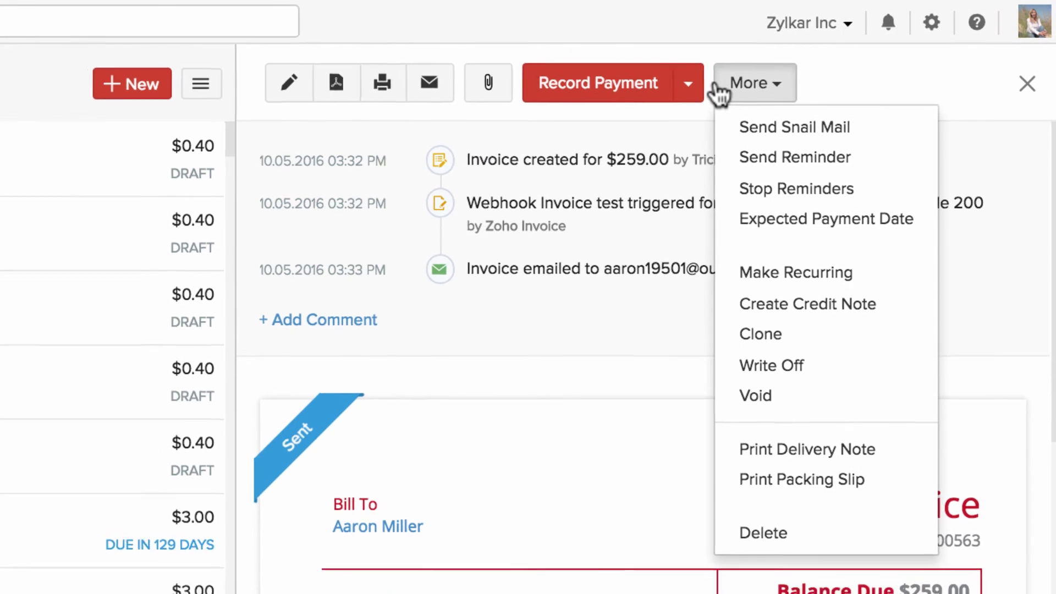
click(715, 91)
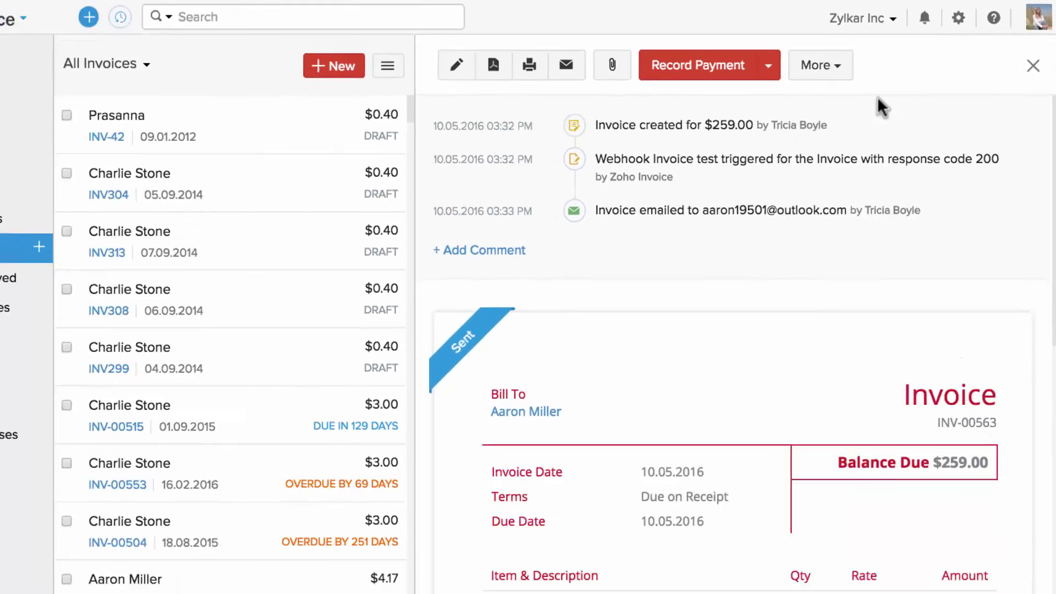